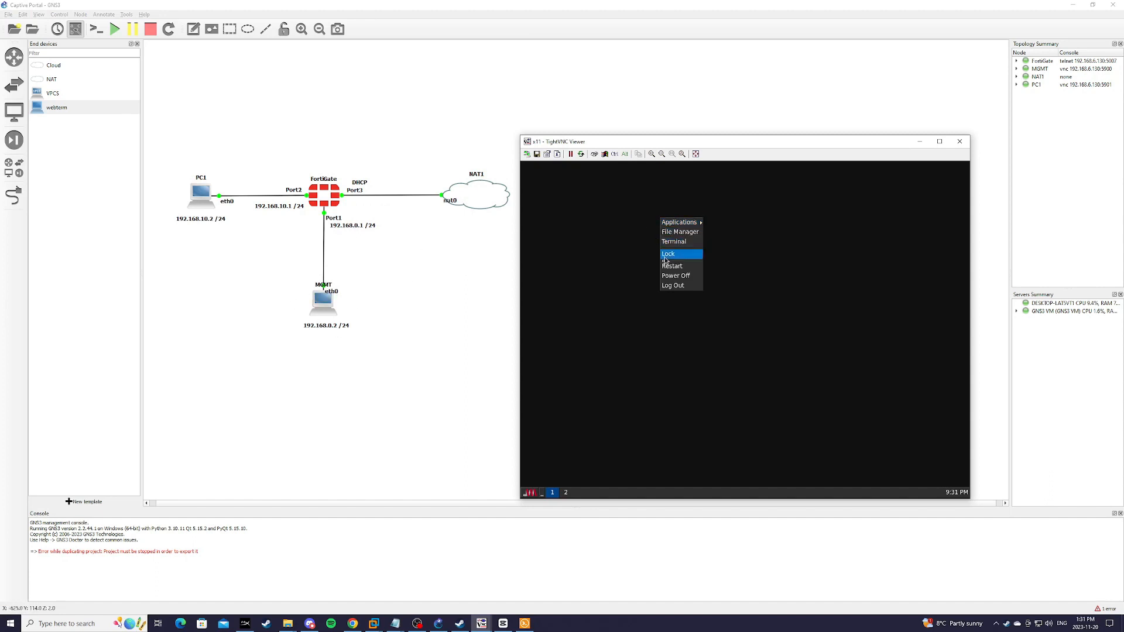
mouse_move(679, 223)
click(725, 222)
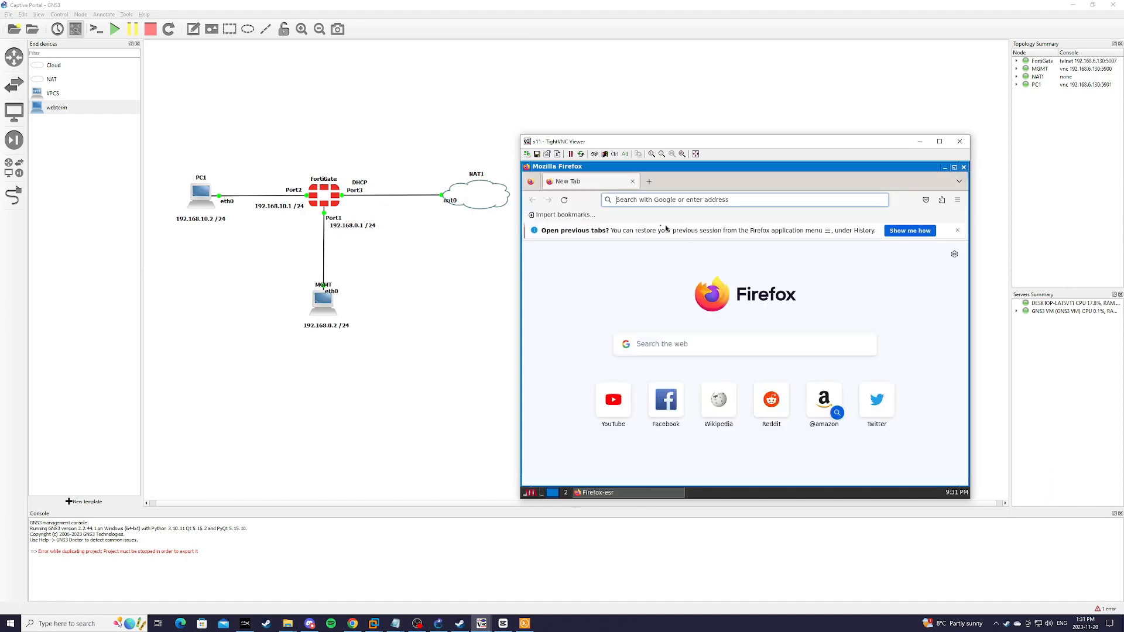
text(http:)
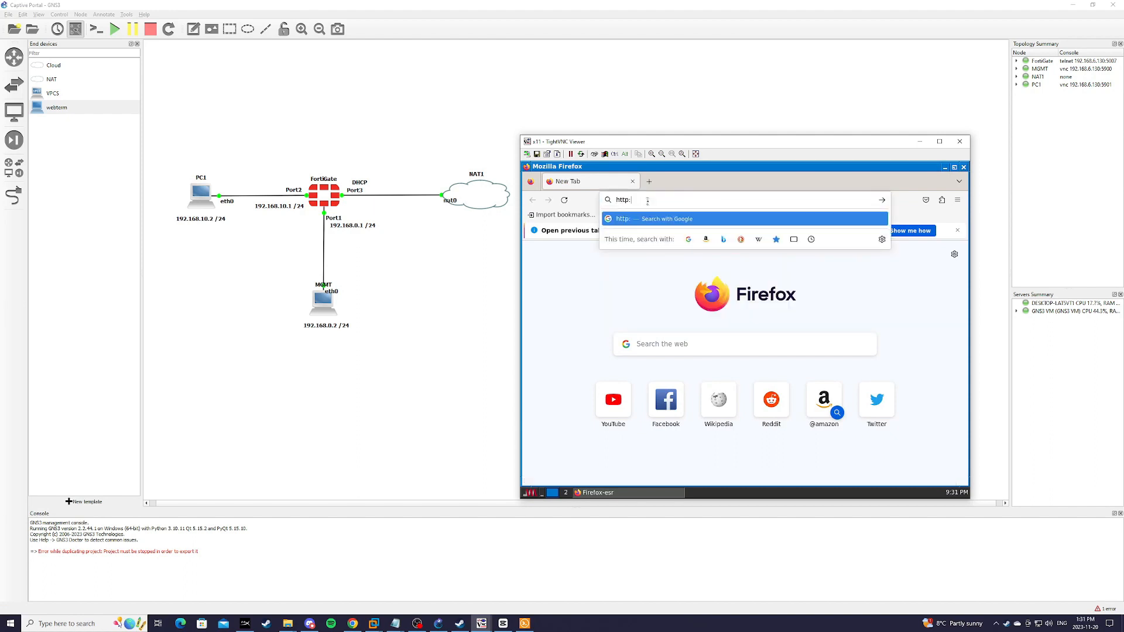
text(//192.16)
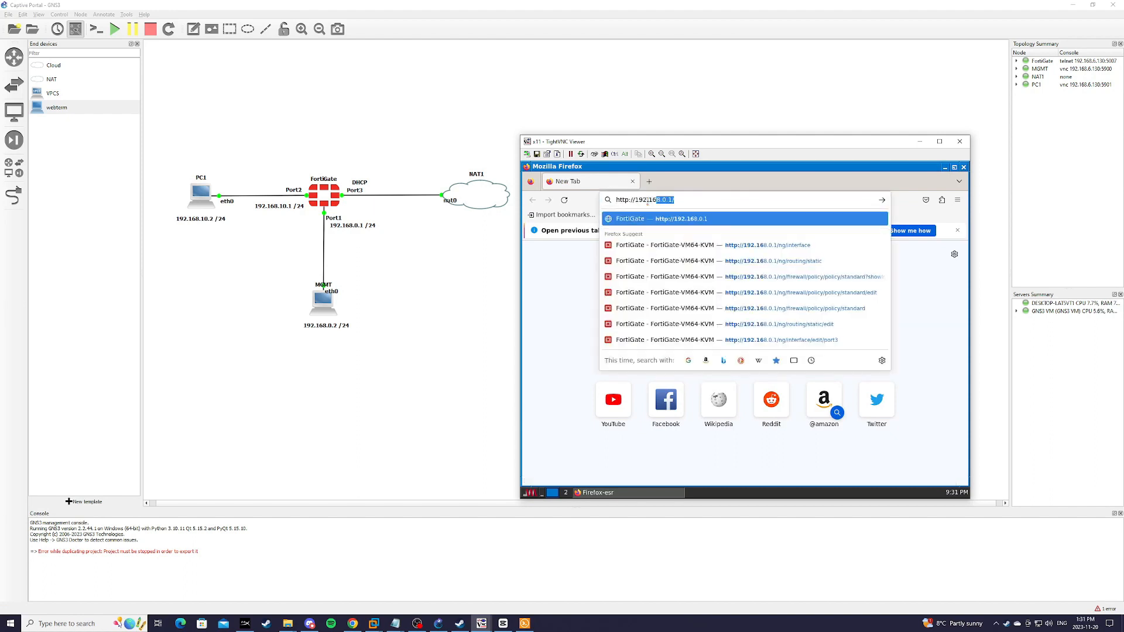
text(8.0.1)
key(Return)
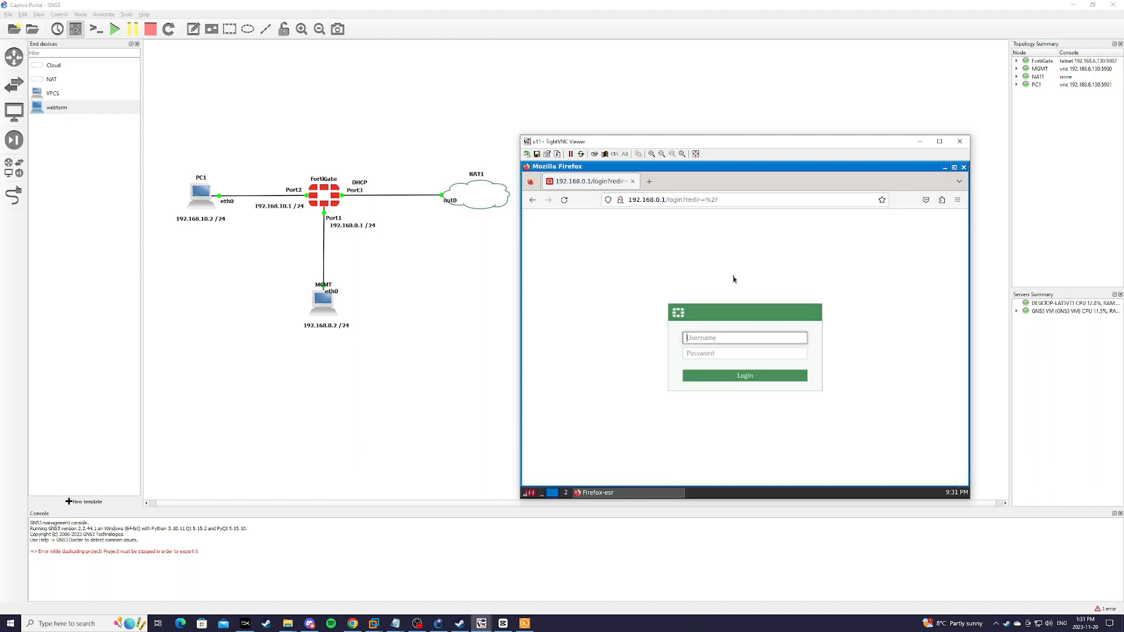
Step: Sign in to the FortiGate with the admin username and its password
text(admin)
key(Tab)
text(a)
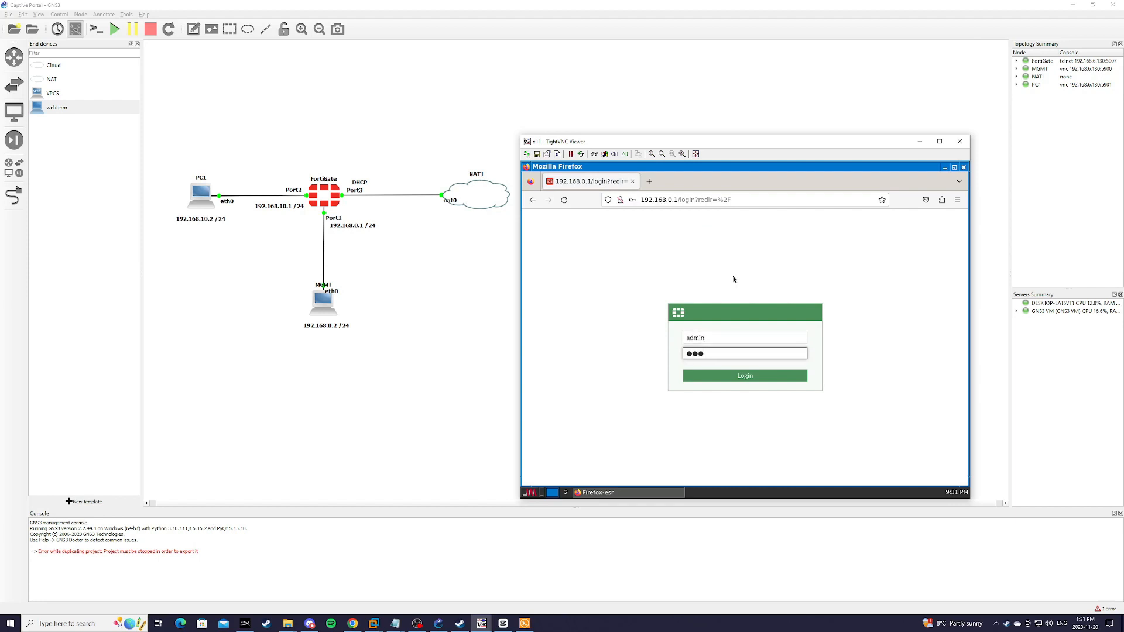
key(Return)
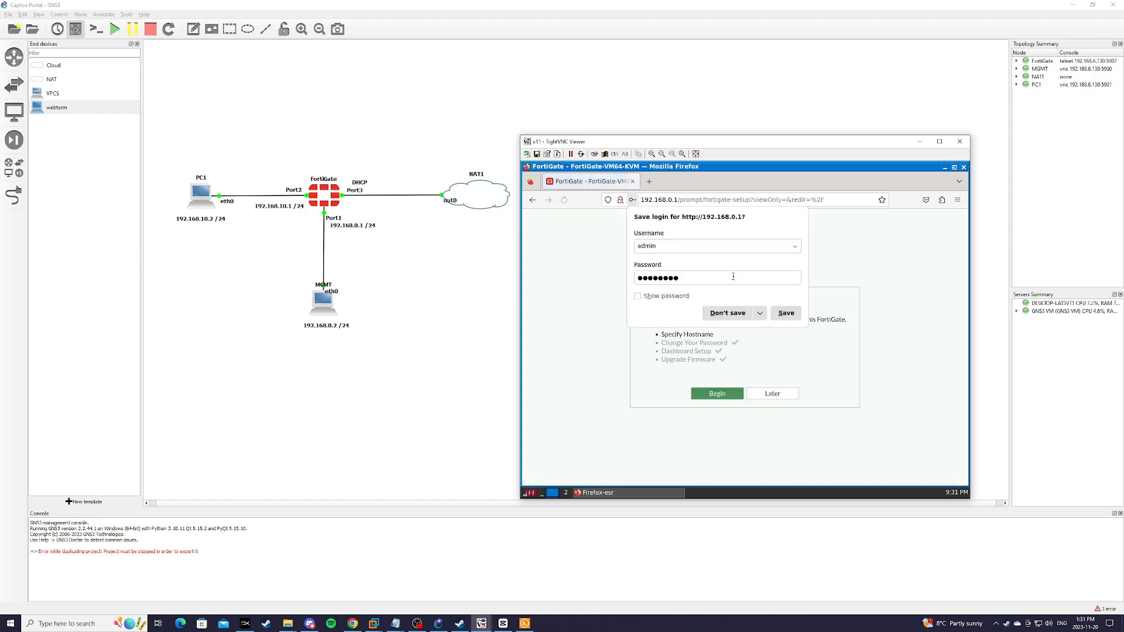
Step: Dismiss the save-login prompt, postpone FortiGate setup, and close the FortiOS 7.0.0 notice
click(727, 311)
click(770, 393)
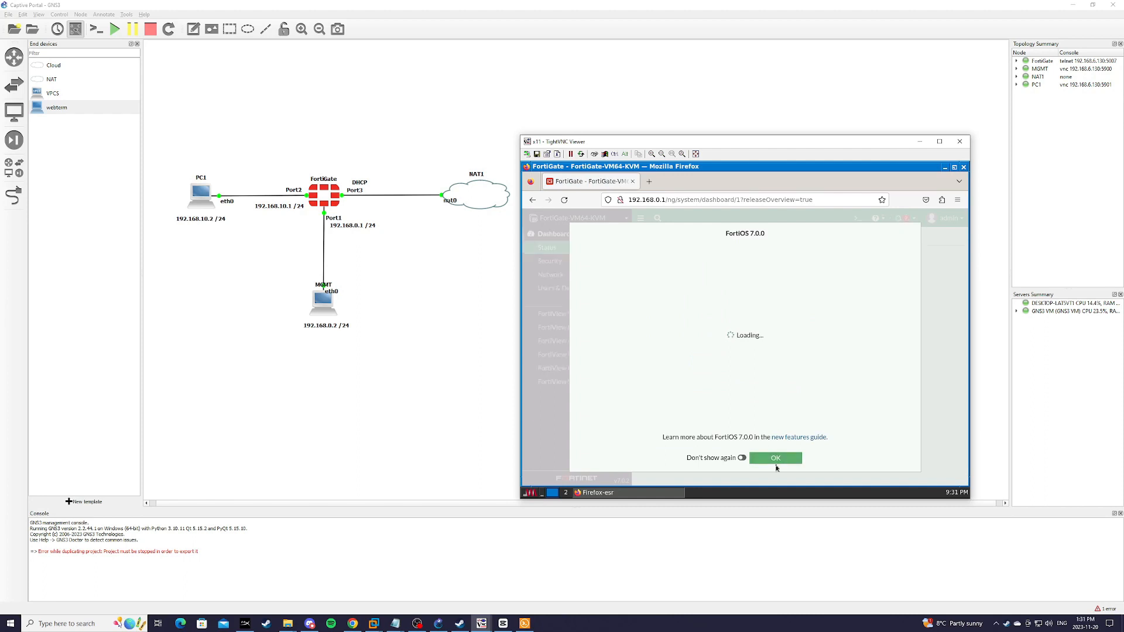
click(766, 460)
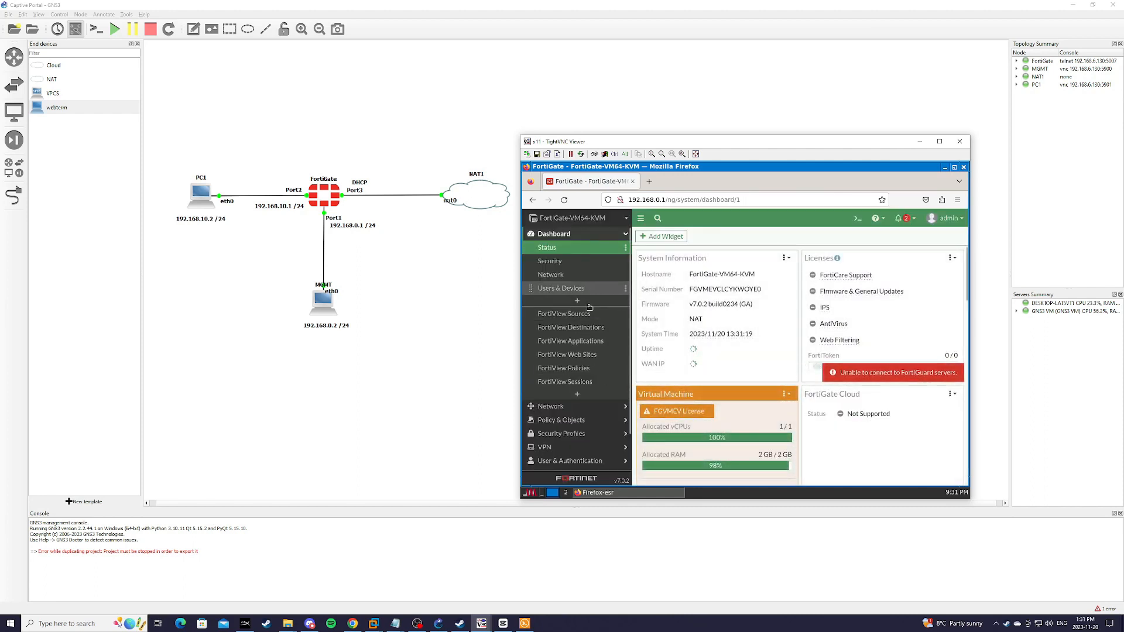
Step: Go to Policy & Objects > Firewall Policy
scroll(574, 381, down, 2)
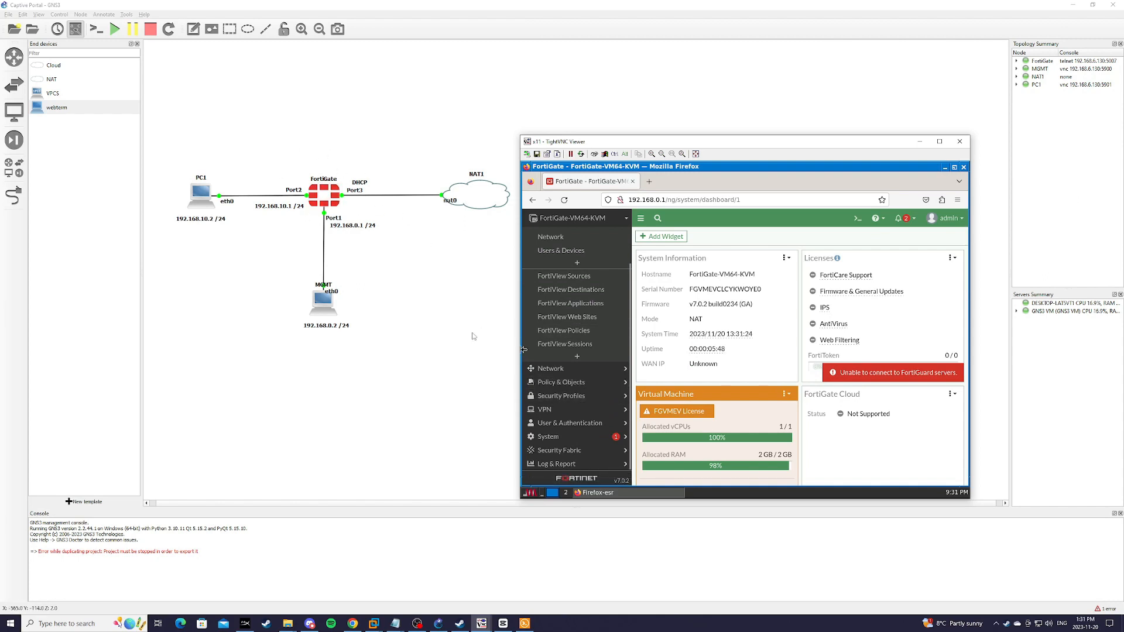
click(561, 382)
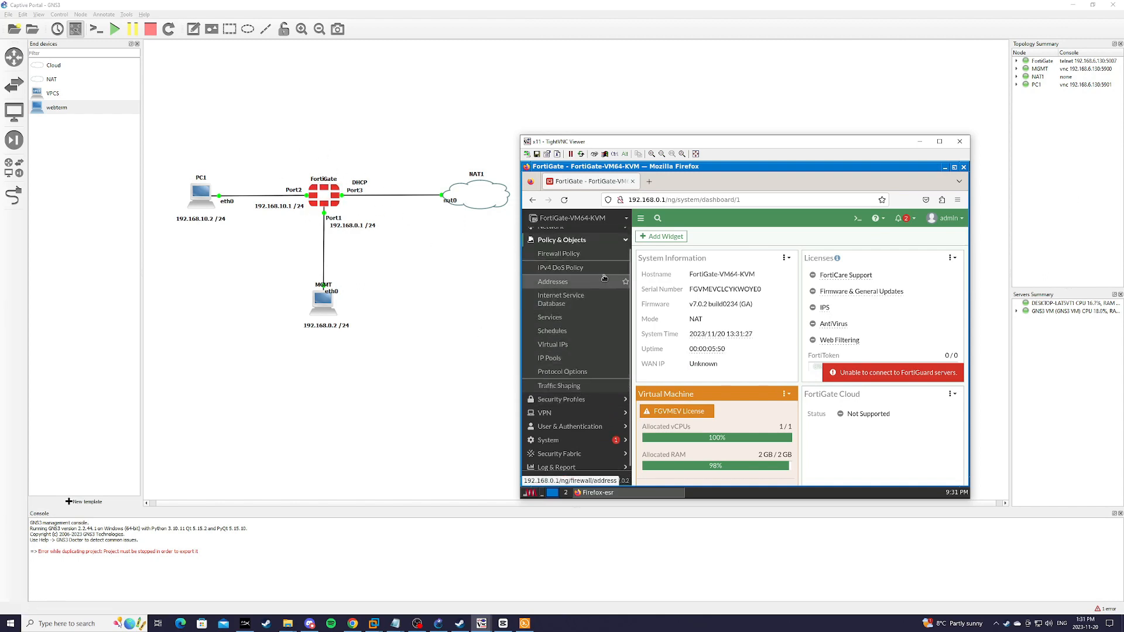
click(596, 258)
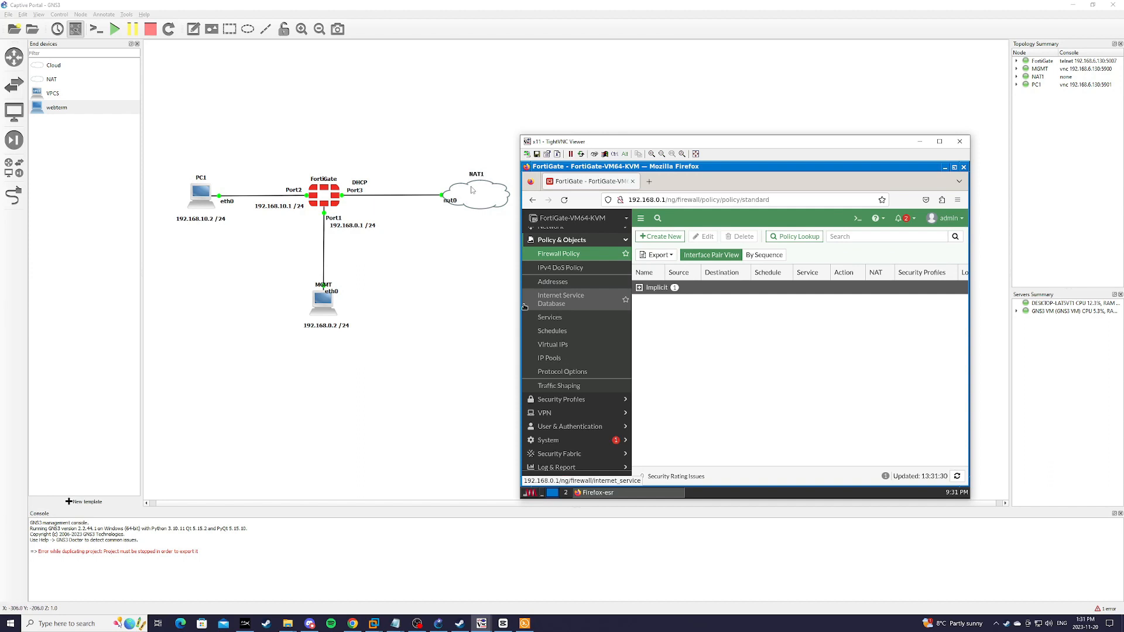
Step: Open PC1's console and launch Firefox from its desktop Applications menu
right_click(203, 199)
click(237, 296)
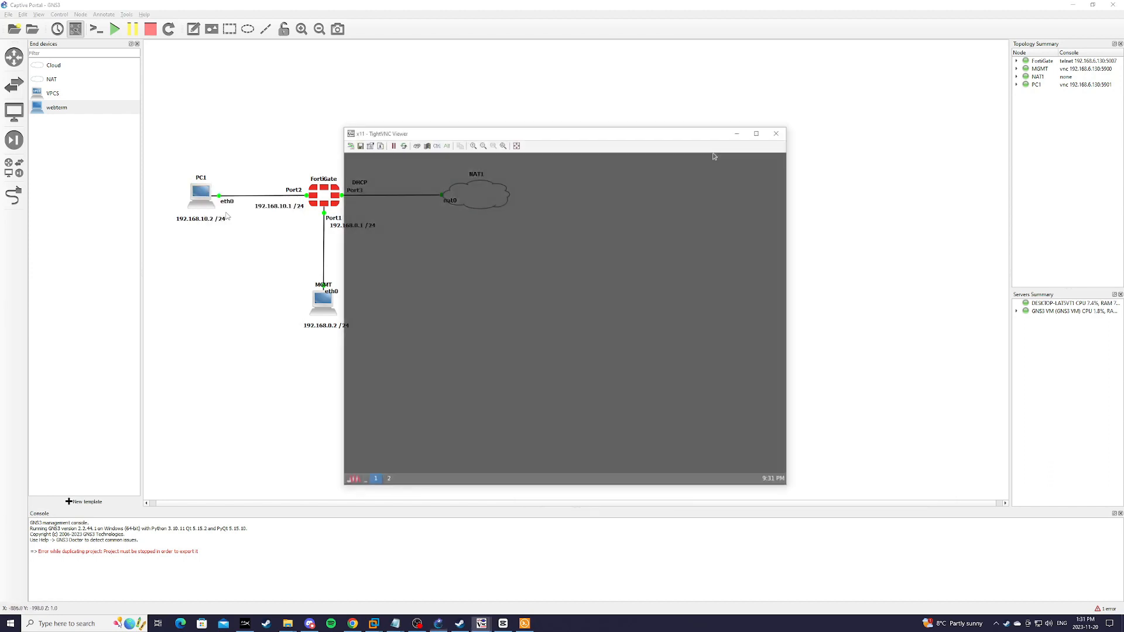
right_click(502, 244)
mouse_move(520, 249)
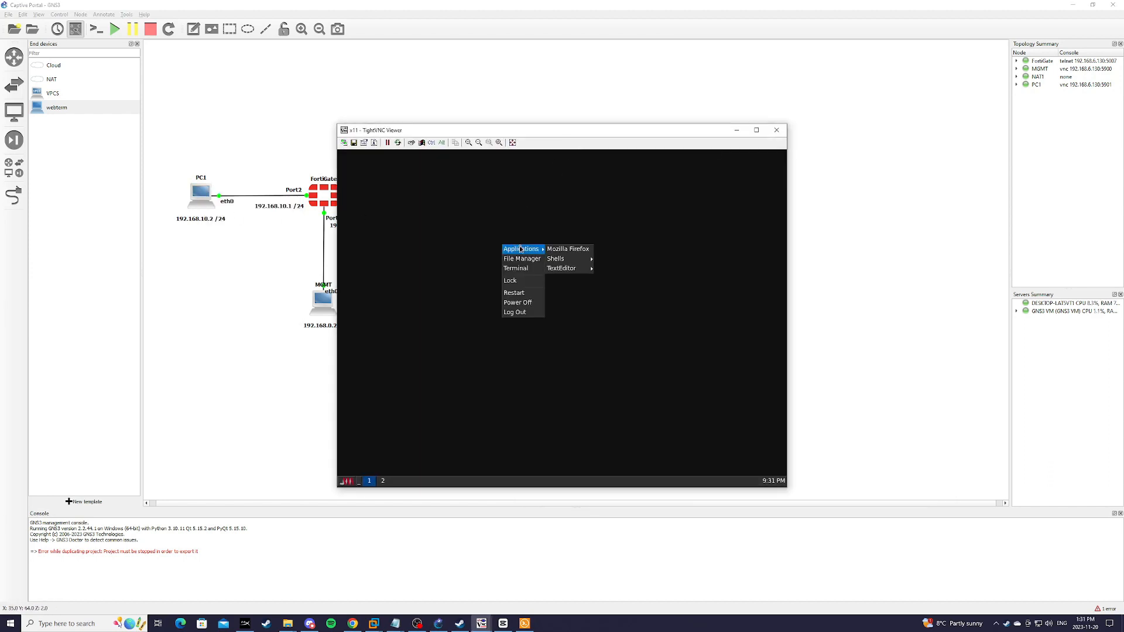
click(557, 248)
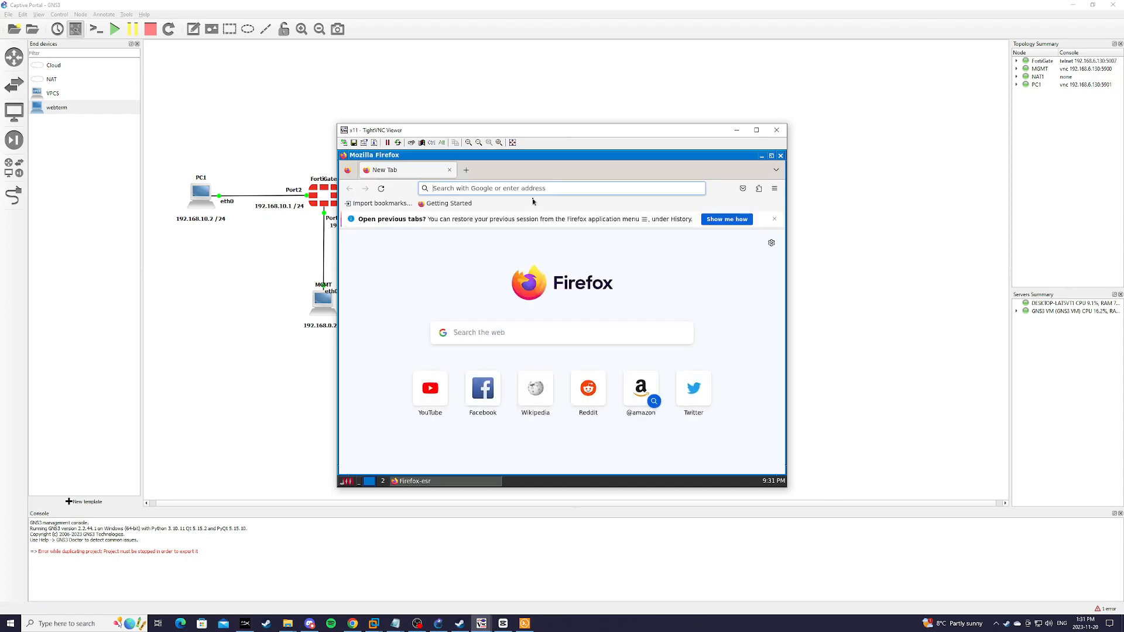
text(www.google.ca)
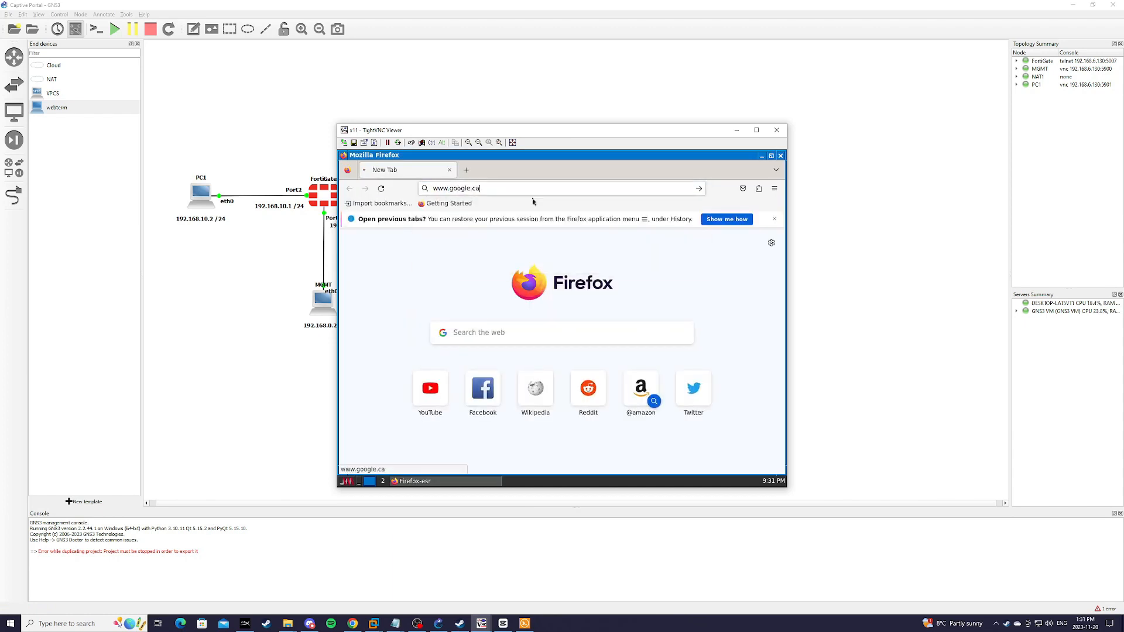
key(Return)
drag(541, 140, 657, 133)
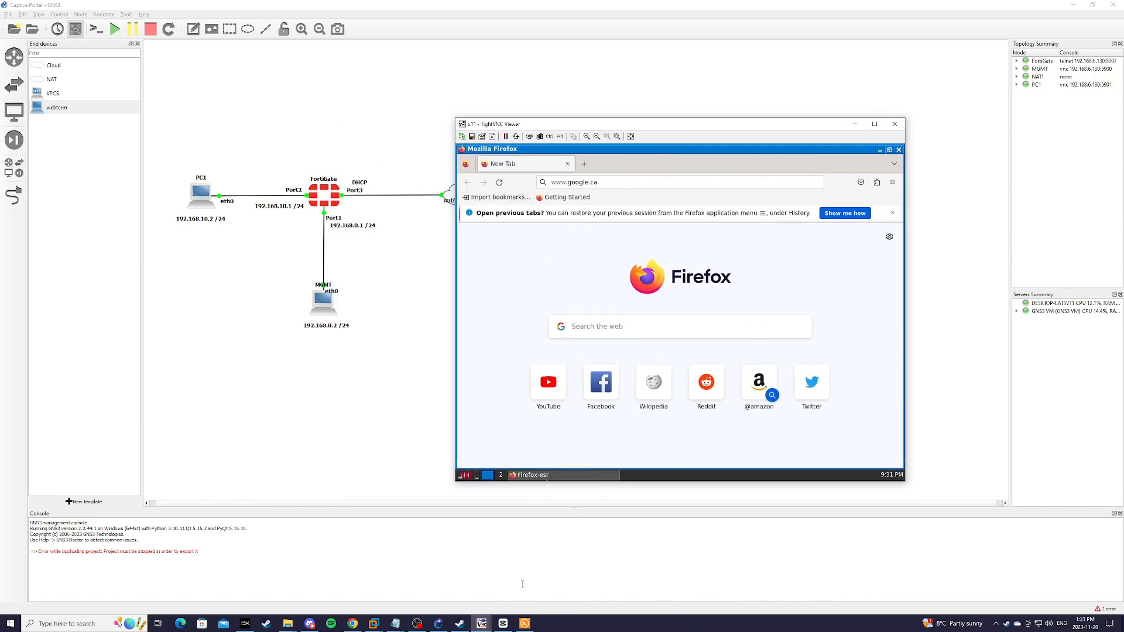
mouse_move(482, 621)
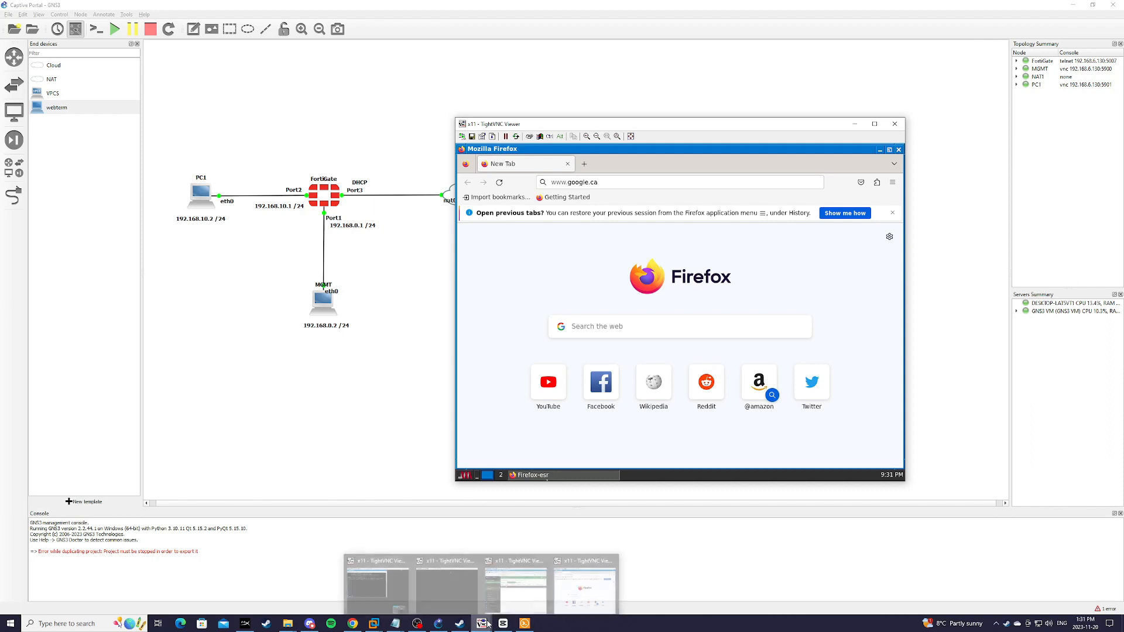
click(515, 583)
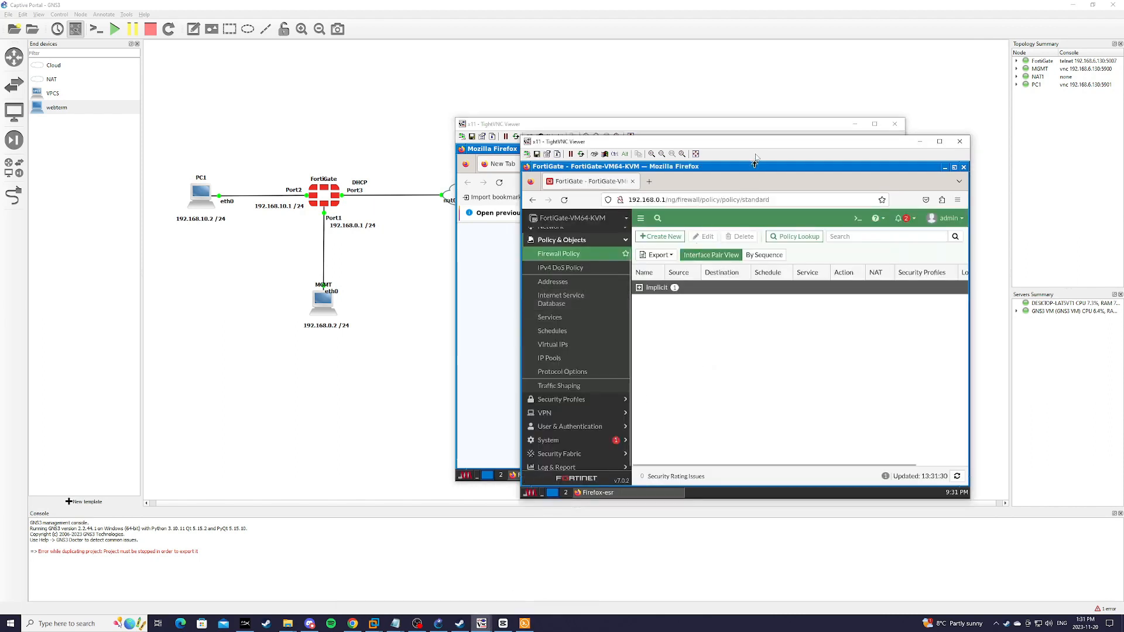
Step: Create a new policy named LANtoWANInternetAccess from LAN (port2) to WAN (port3)
click(666, 236)
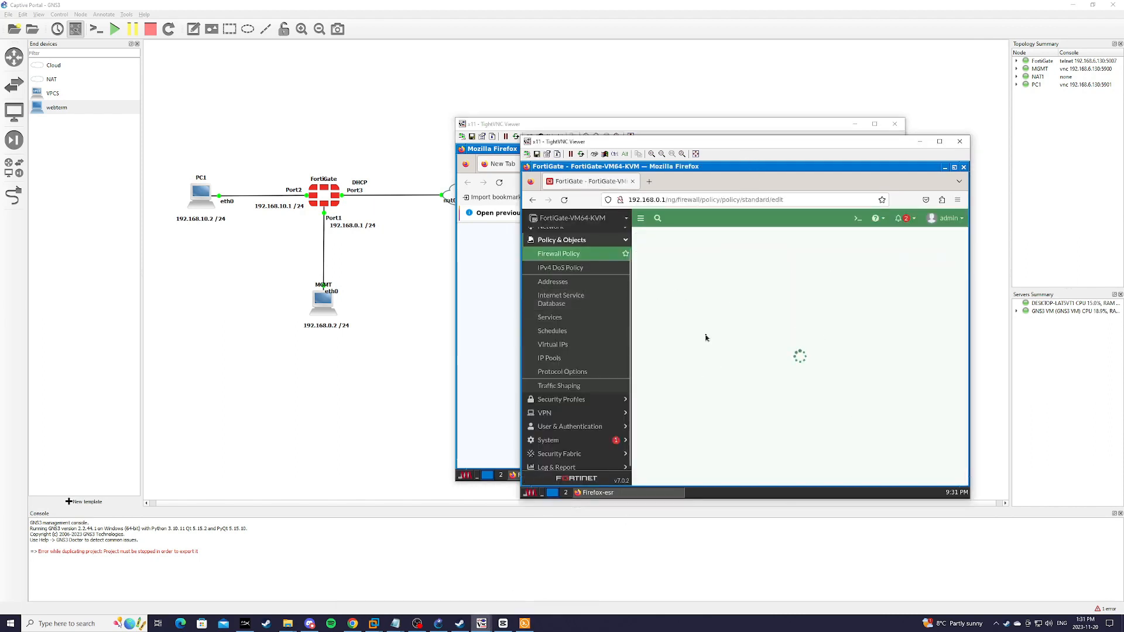
click(737, 260)
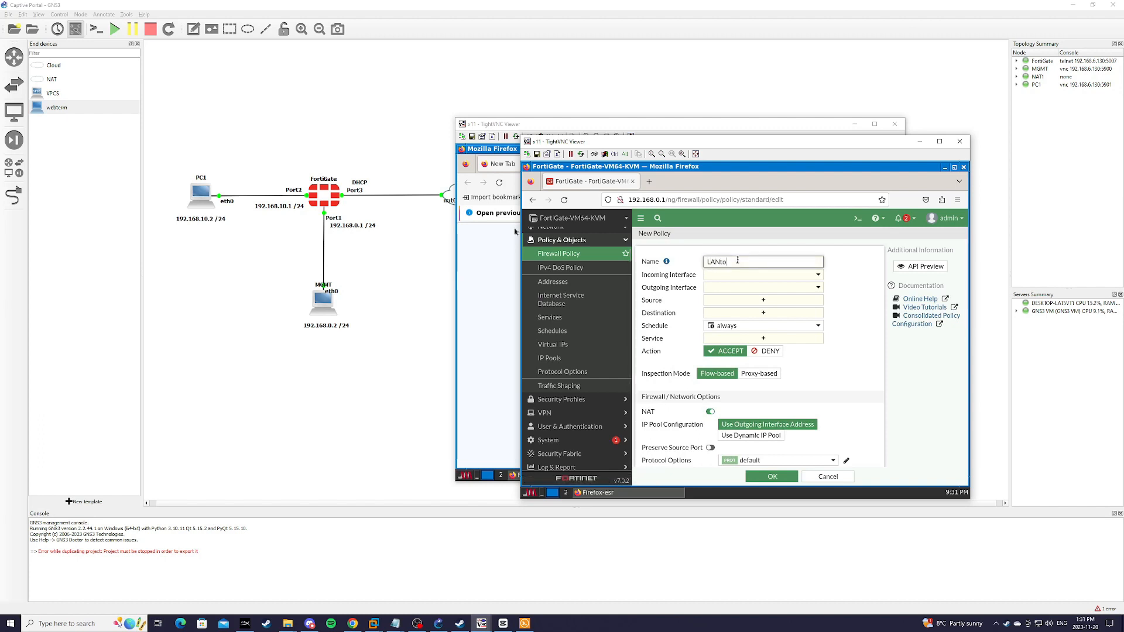
text(LANto)
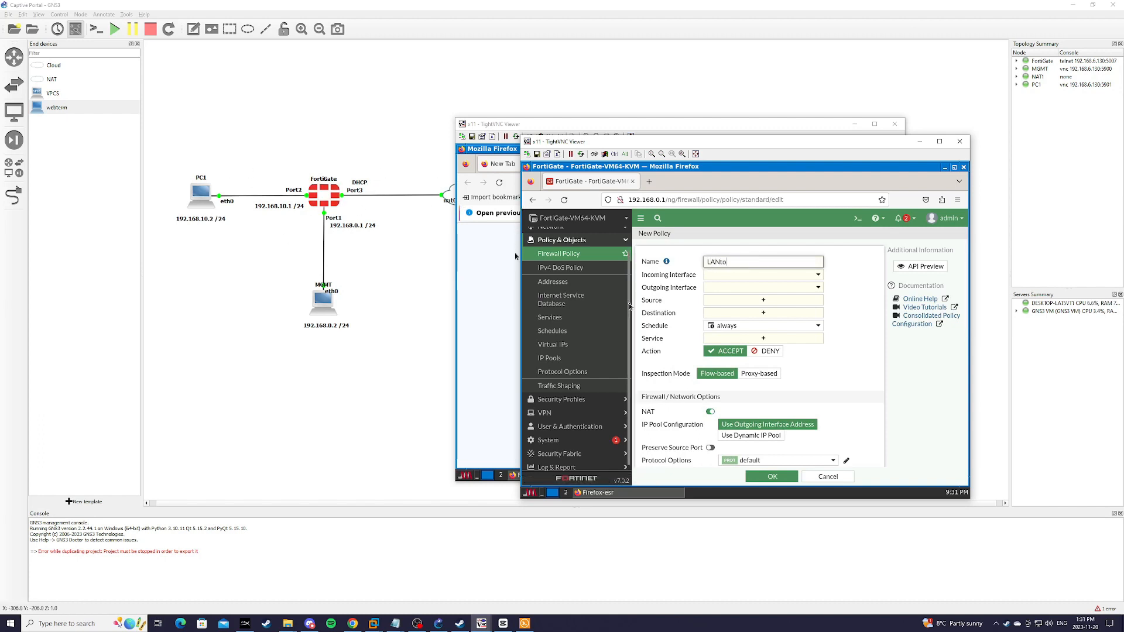
text(WANInternet)
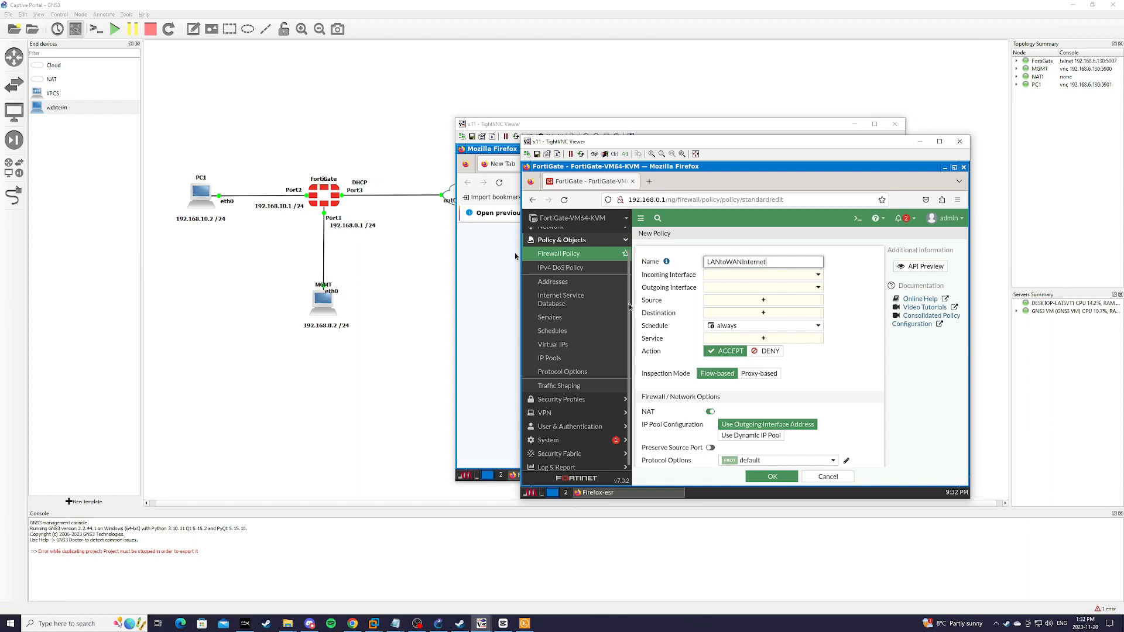
text(Access)
click(720, 275)
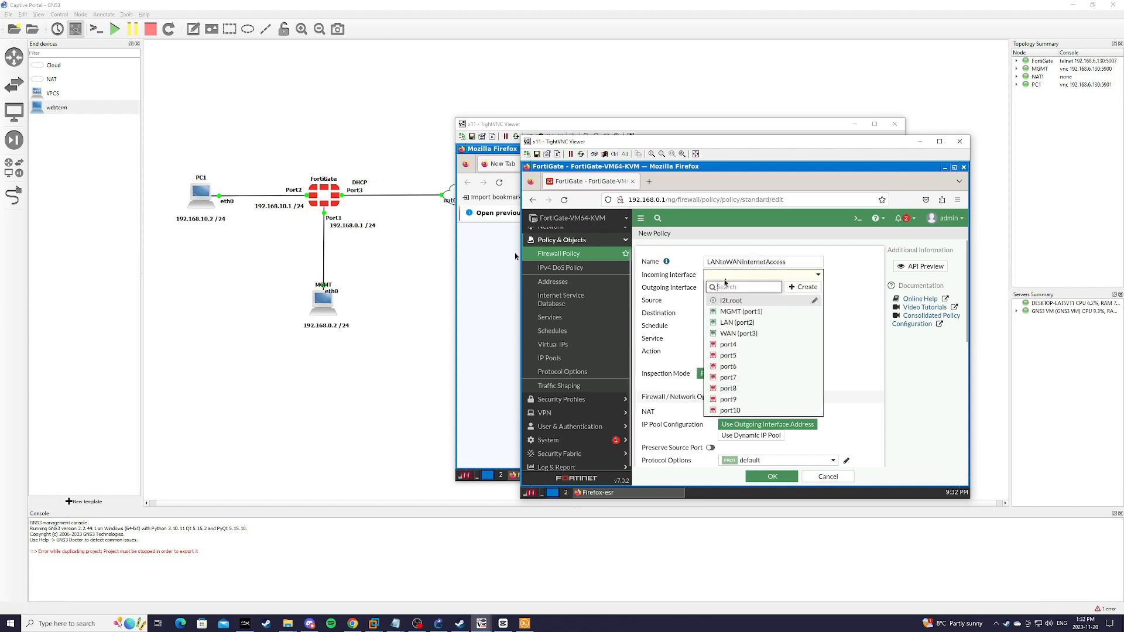
click(733, 323)
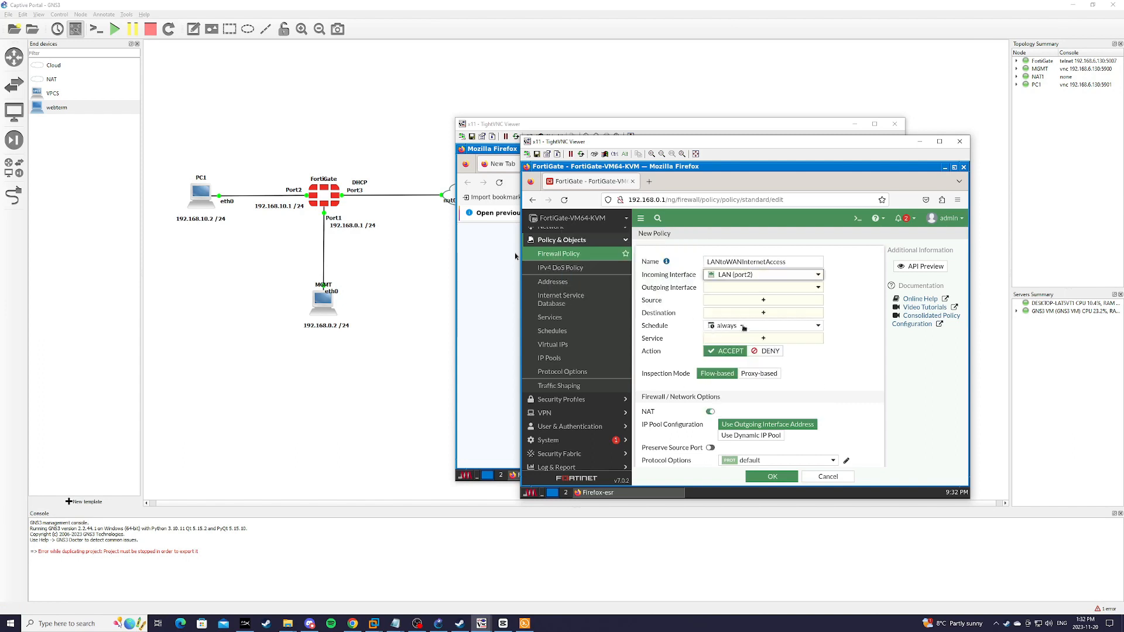
click(755, 287)
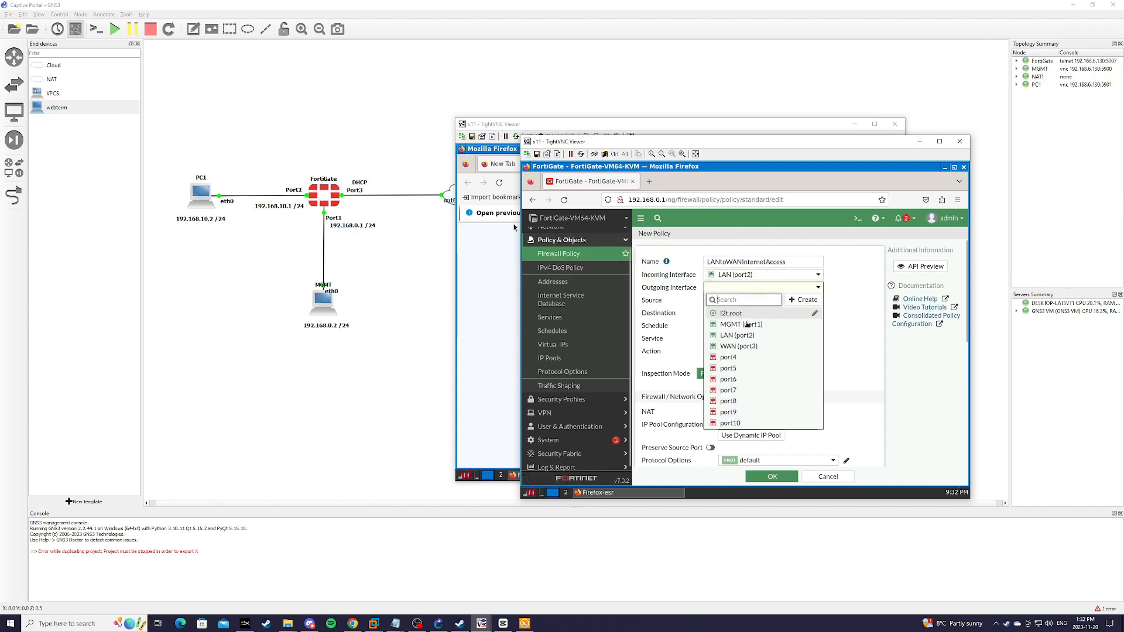
click(738, 346)
Step: Set the policy's source and destination addresses to all
click(762, 300)
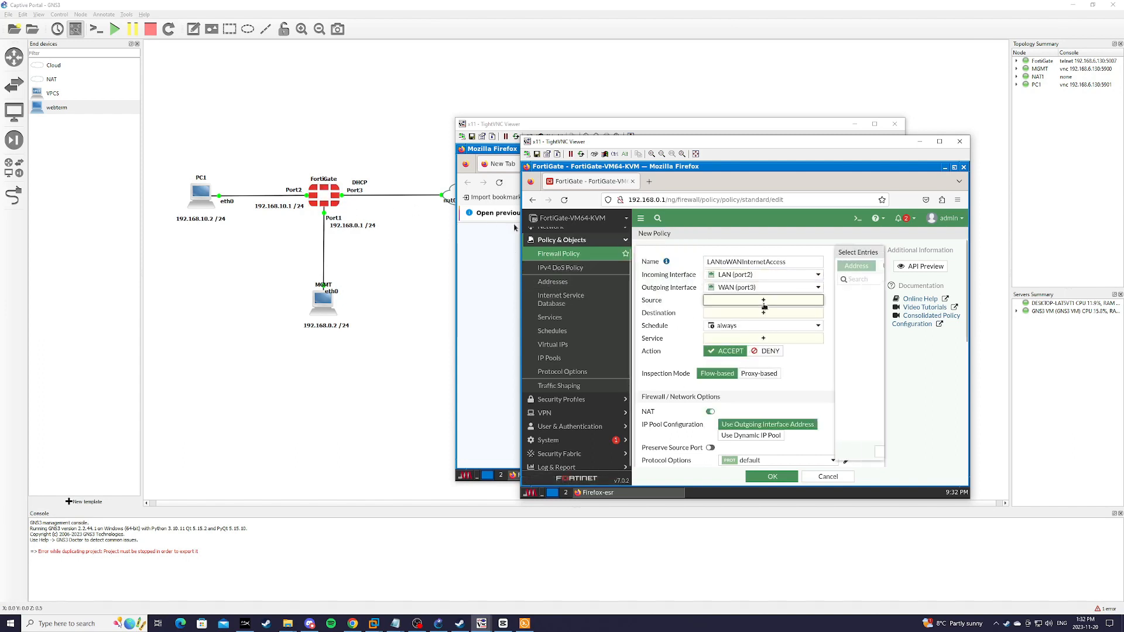
click(789, 305)
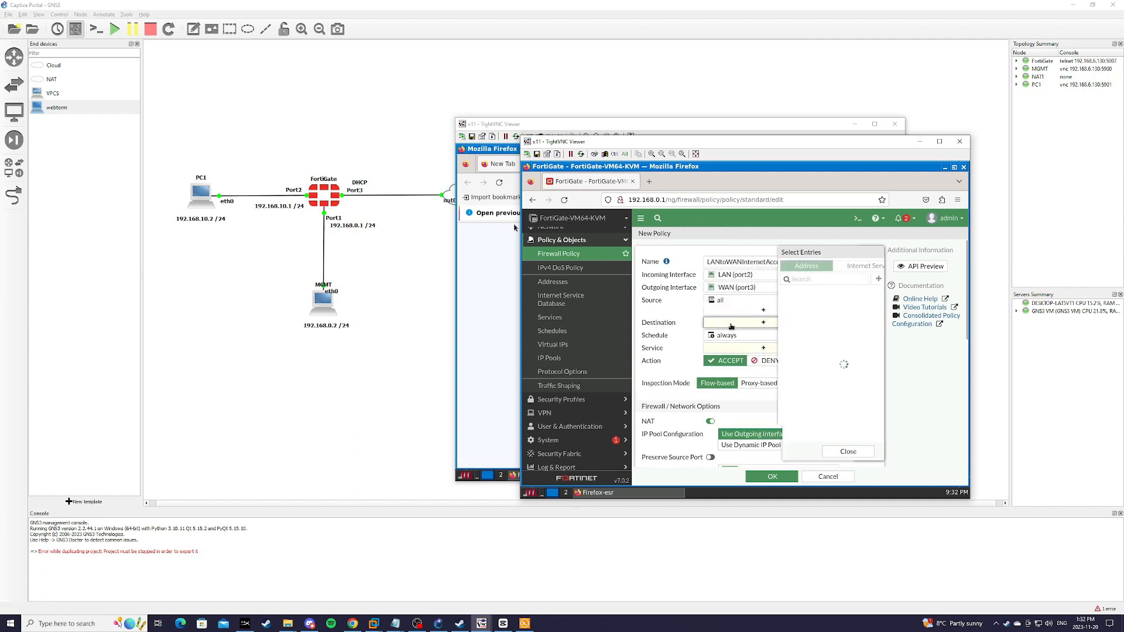
click(726, 322)
click(784, 305)
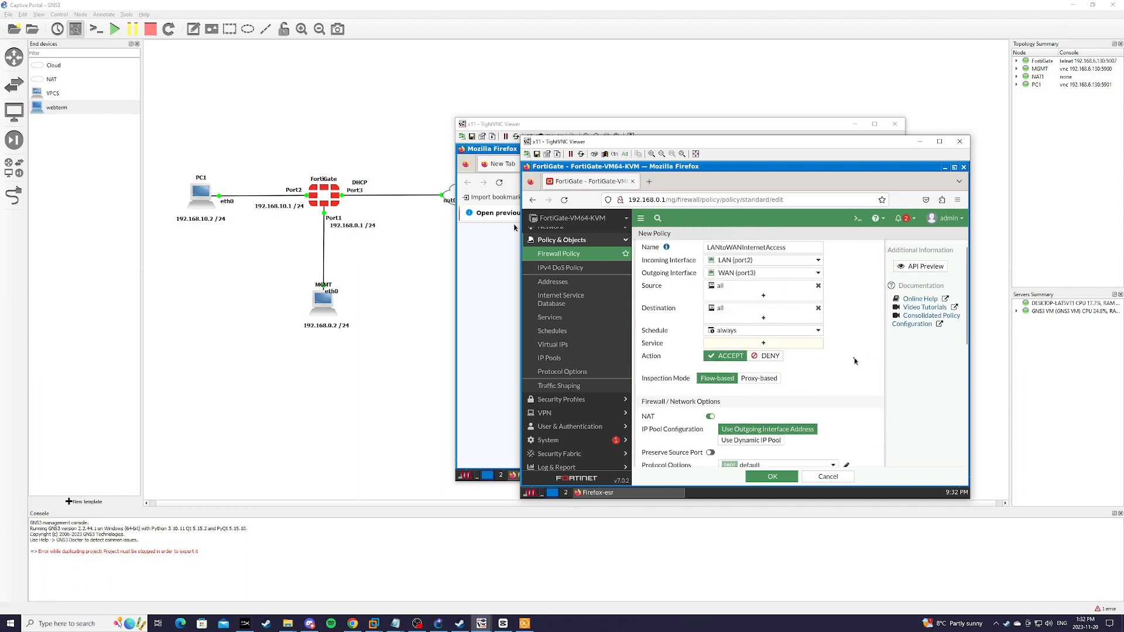
scroll(783, 314, down, 1)
Step: Add HTTP, HTTPS and DNS services to the policy and save it
click(783, 310)
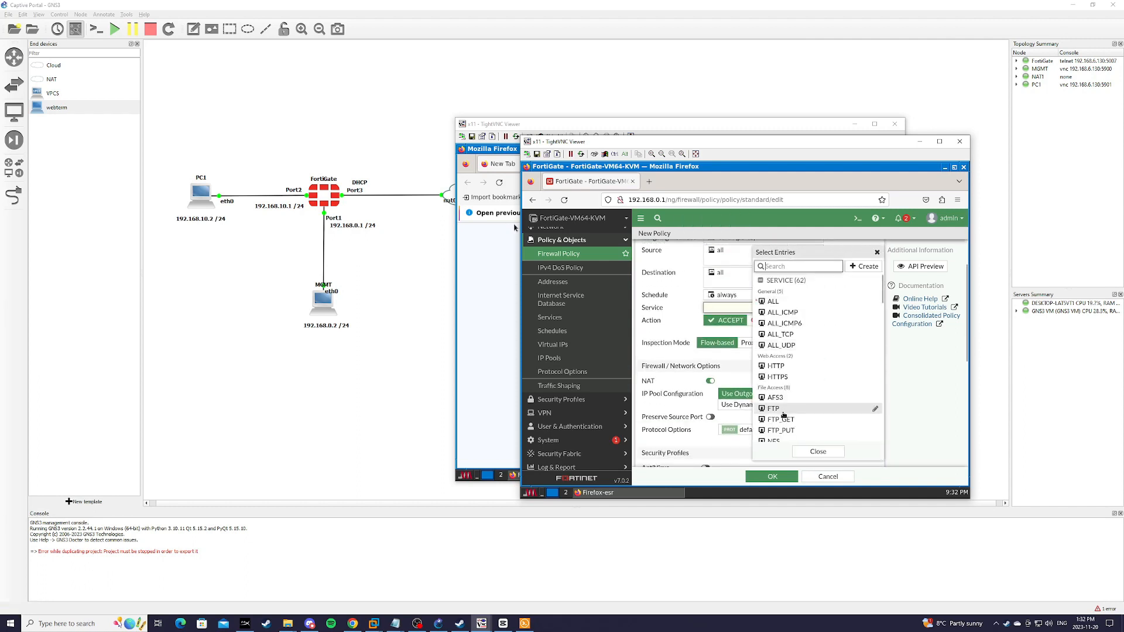
click(783, 367)
click(785, 377)
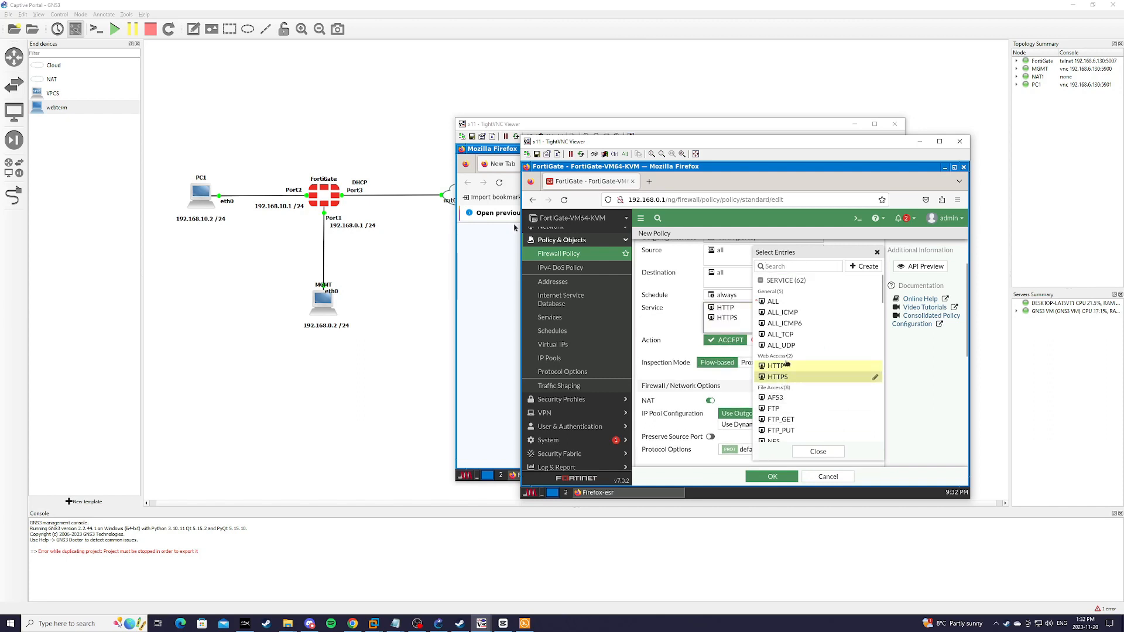
click(790, 267)
text(dns)
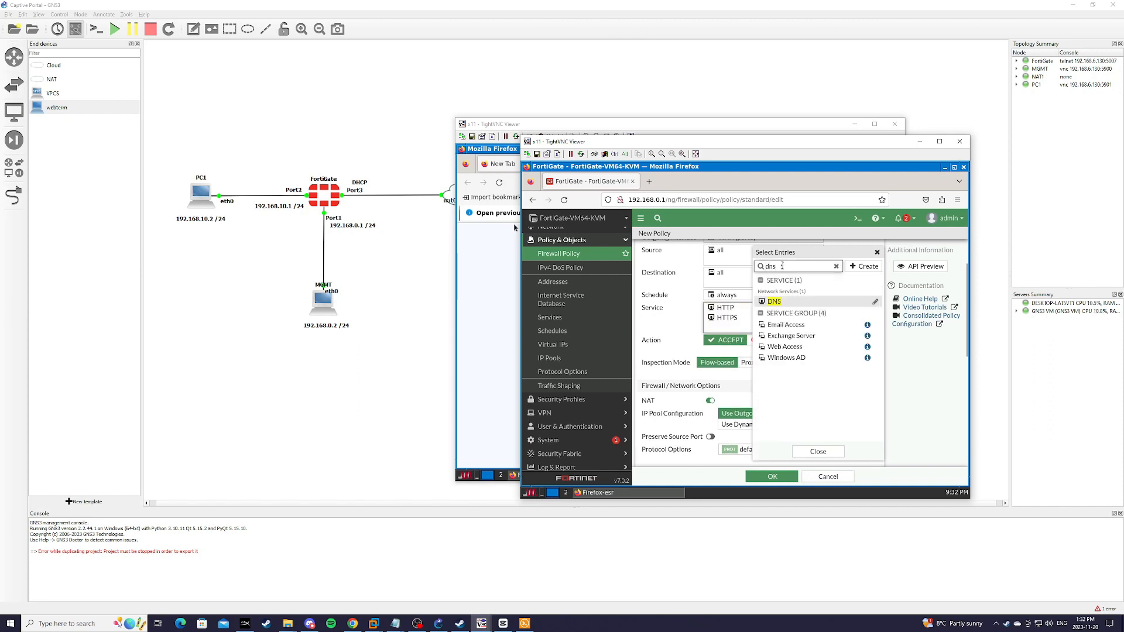
click(775, 301)
click(818, 451)
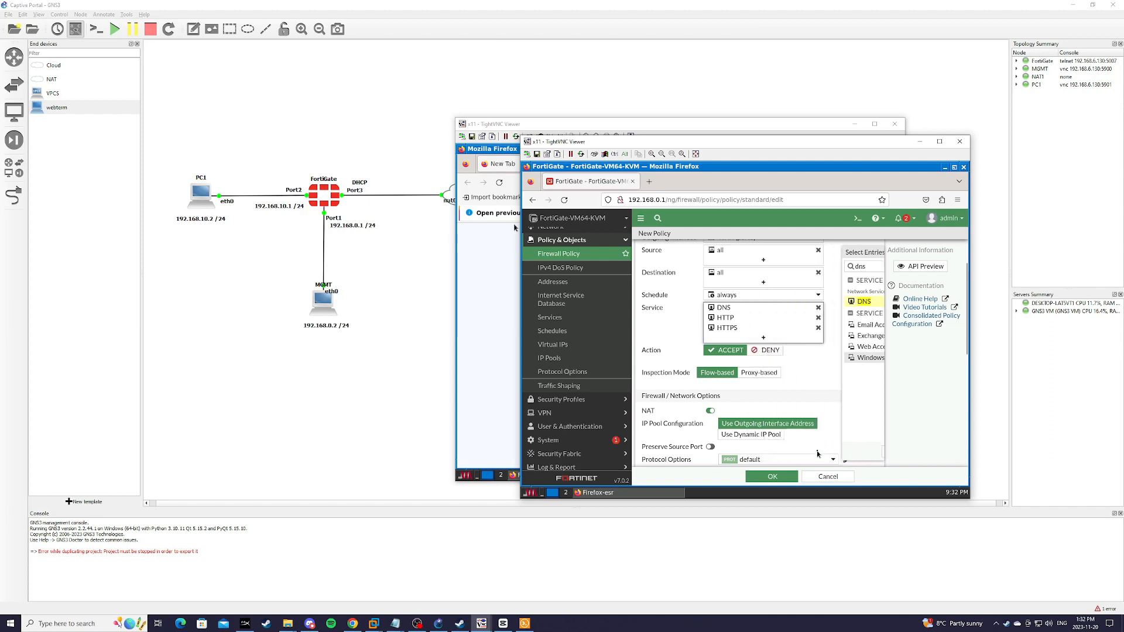
scroll(852, 360, down, 5)
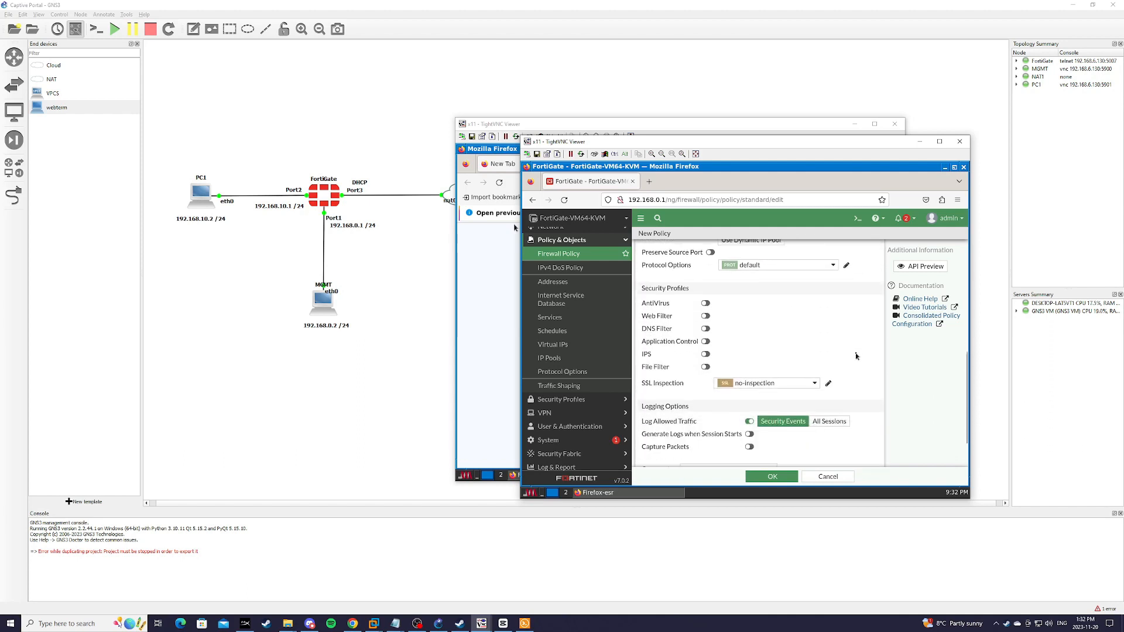
click(772, 476)
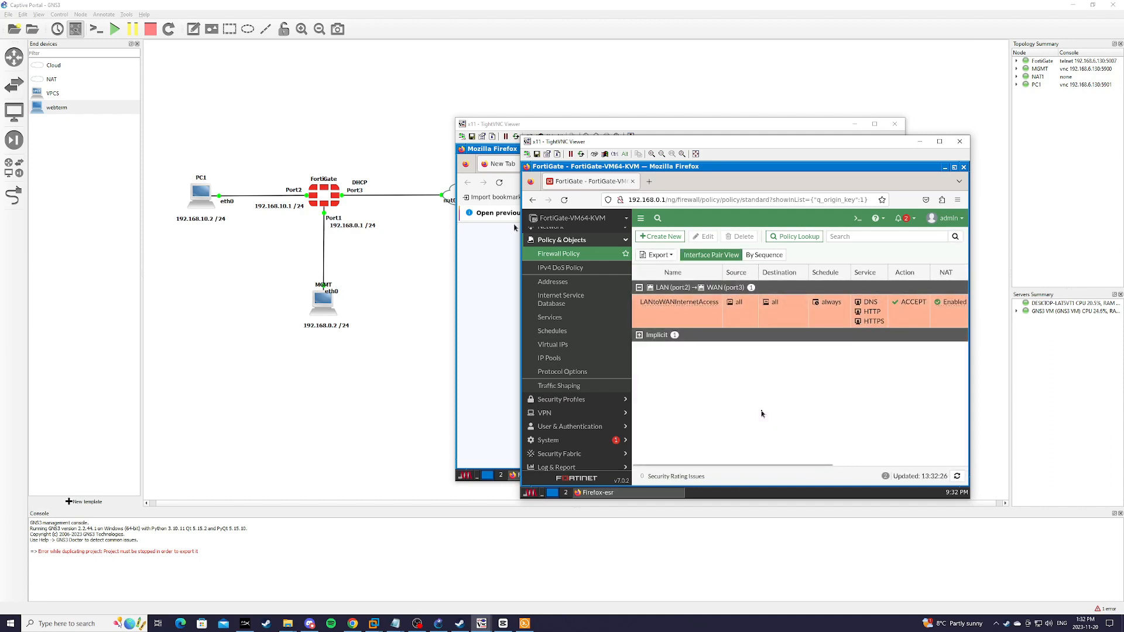
click(501, 318)
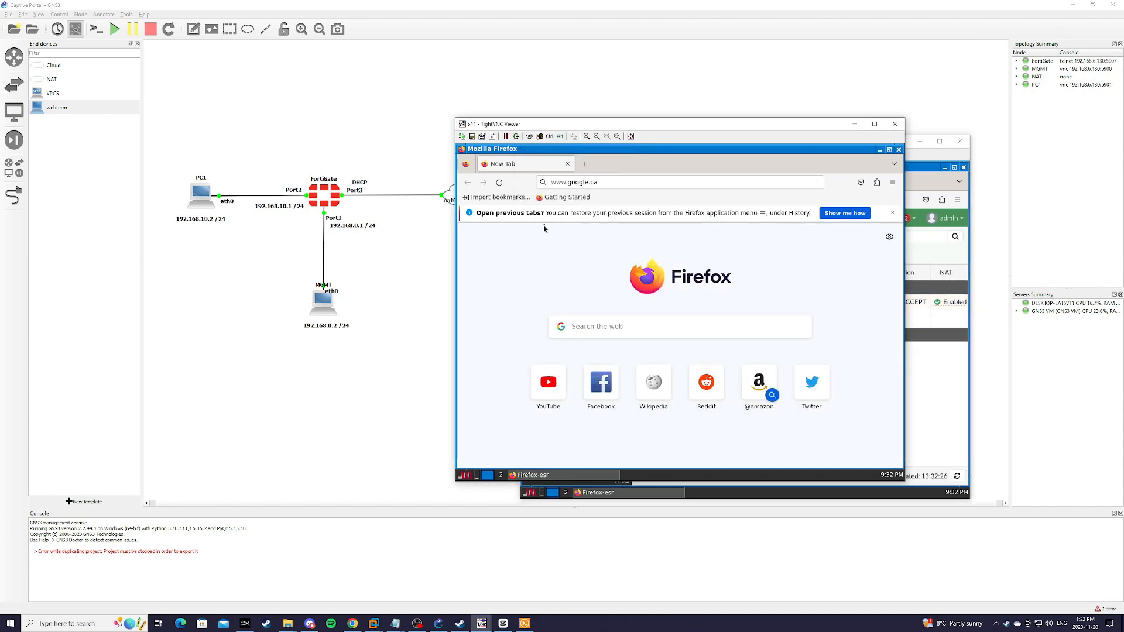
click(612, 184)
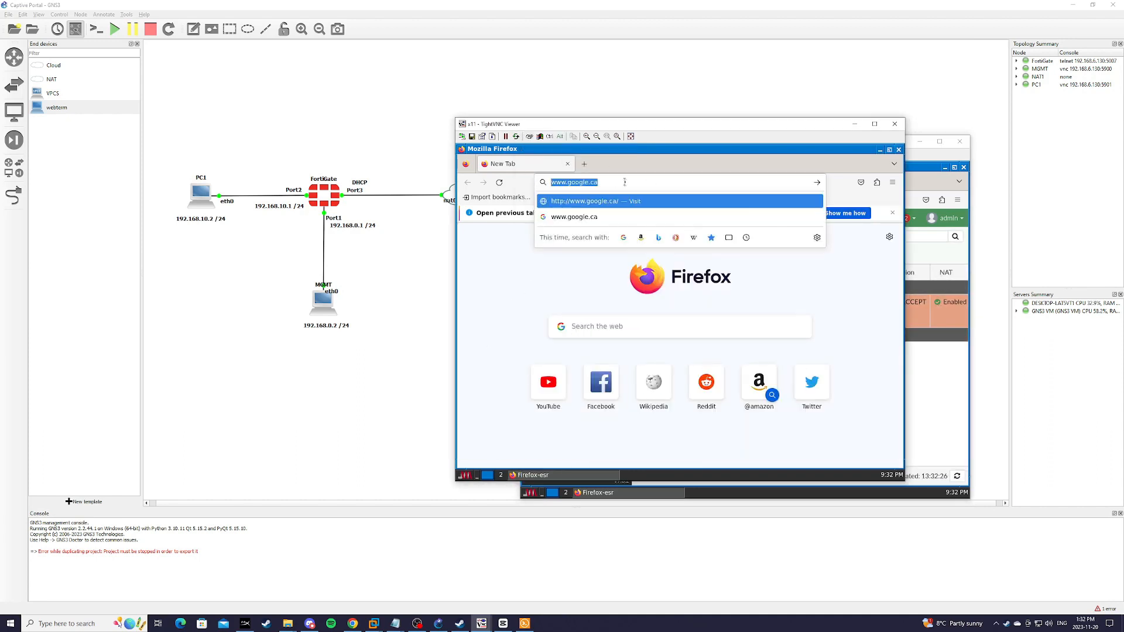
key(Return)
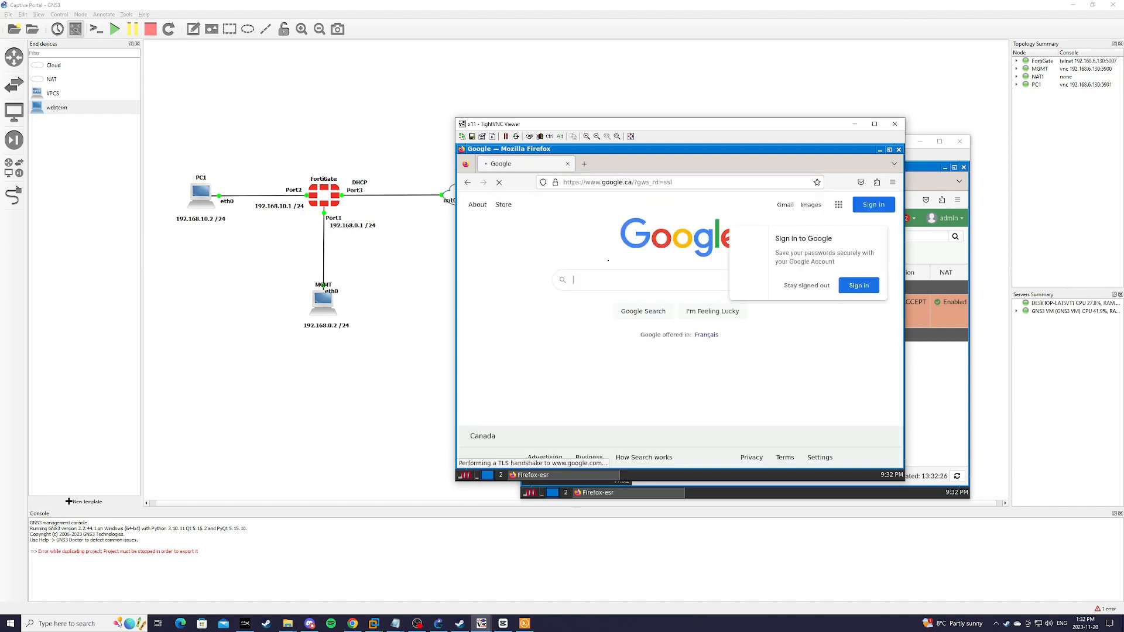
click(486, 476)
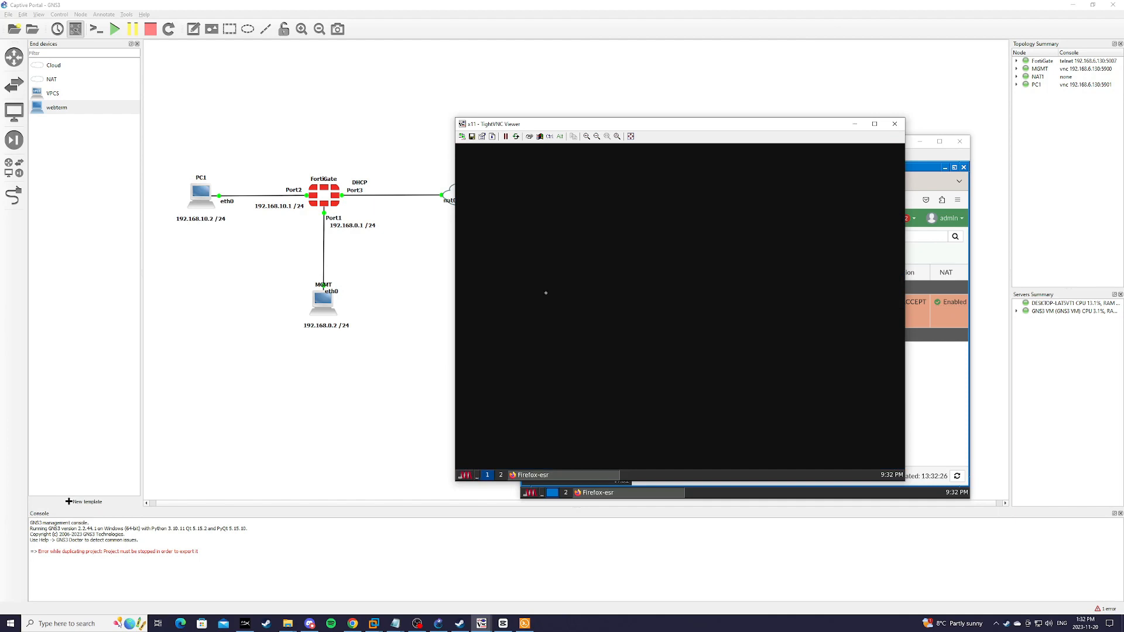
Step: Ping 8.8.8.8 from a PC1 terminal, stop it at 100% loss, and return to FortiGate
right_click(551, 265)
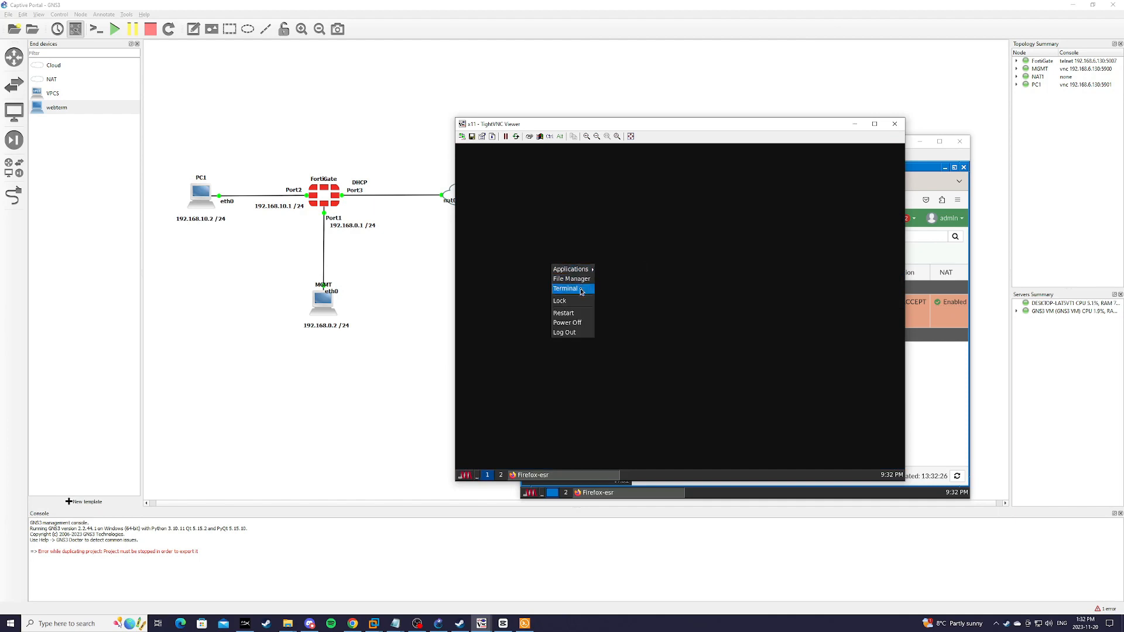
click(581, 290)
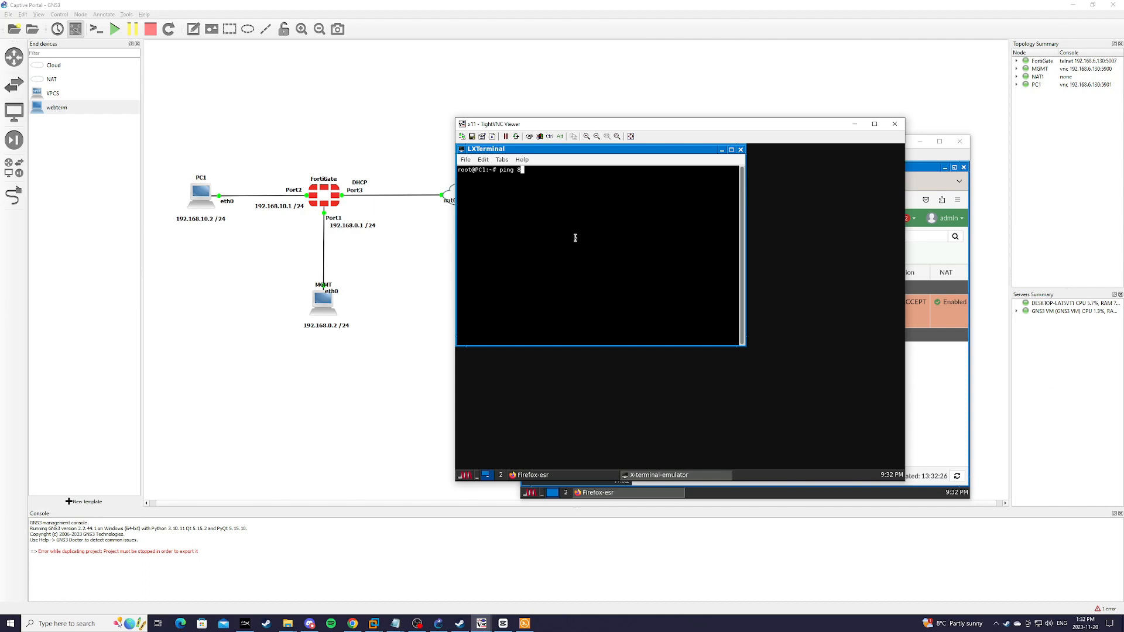
text(ping 8.8.8.8)
key(Return)
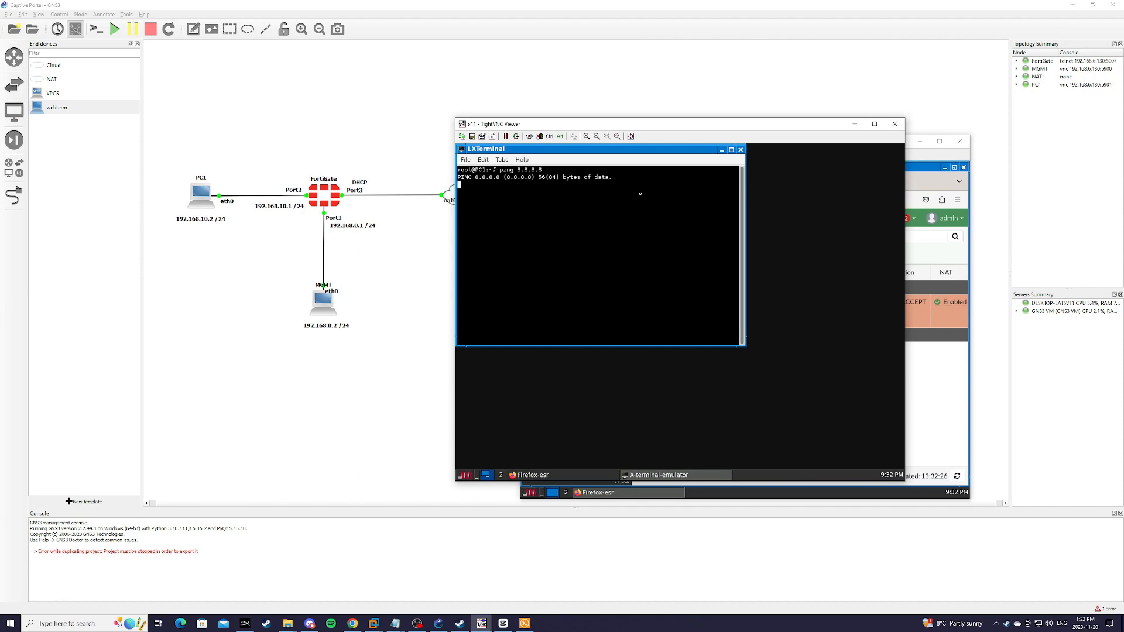
drag(596, 151, 623, 189)
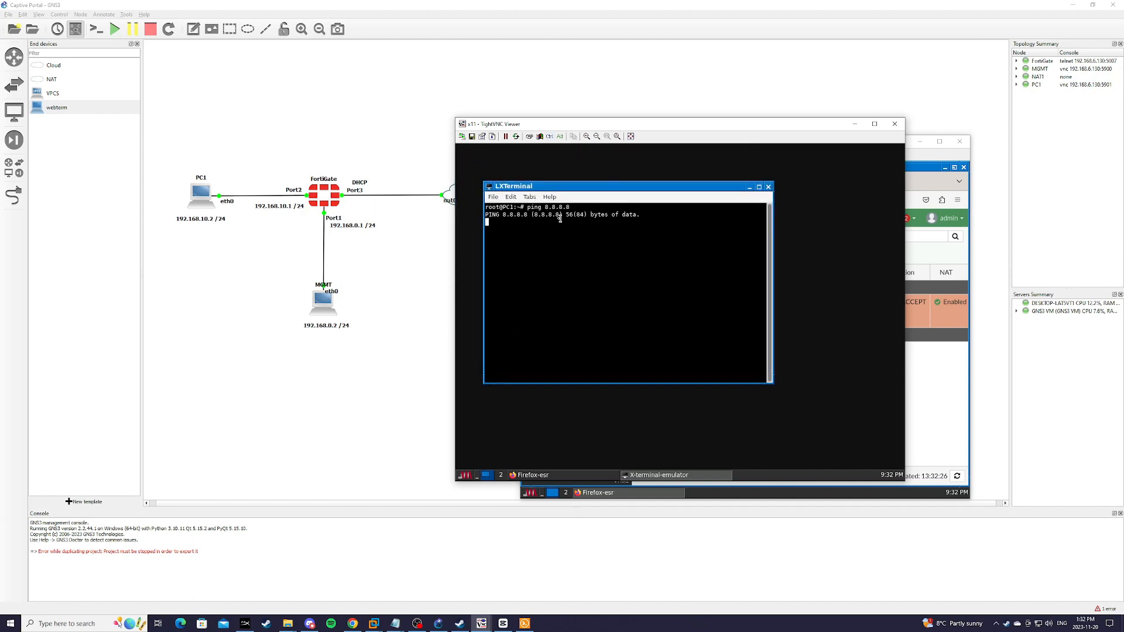
key(ctrl+c)
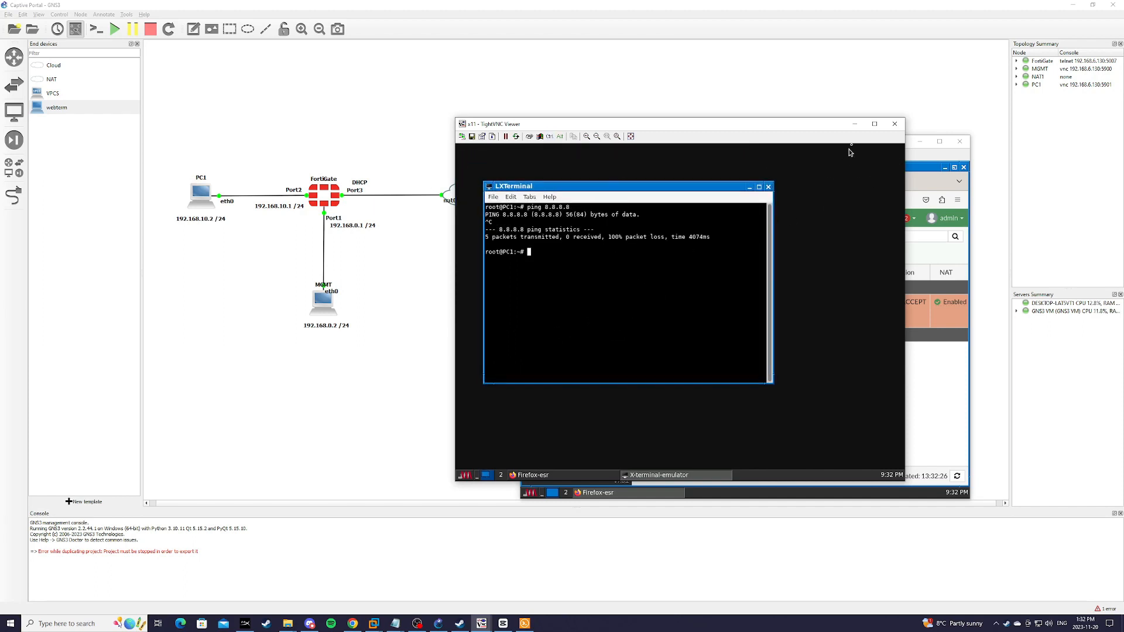
click(856, 124)
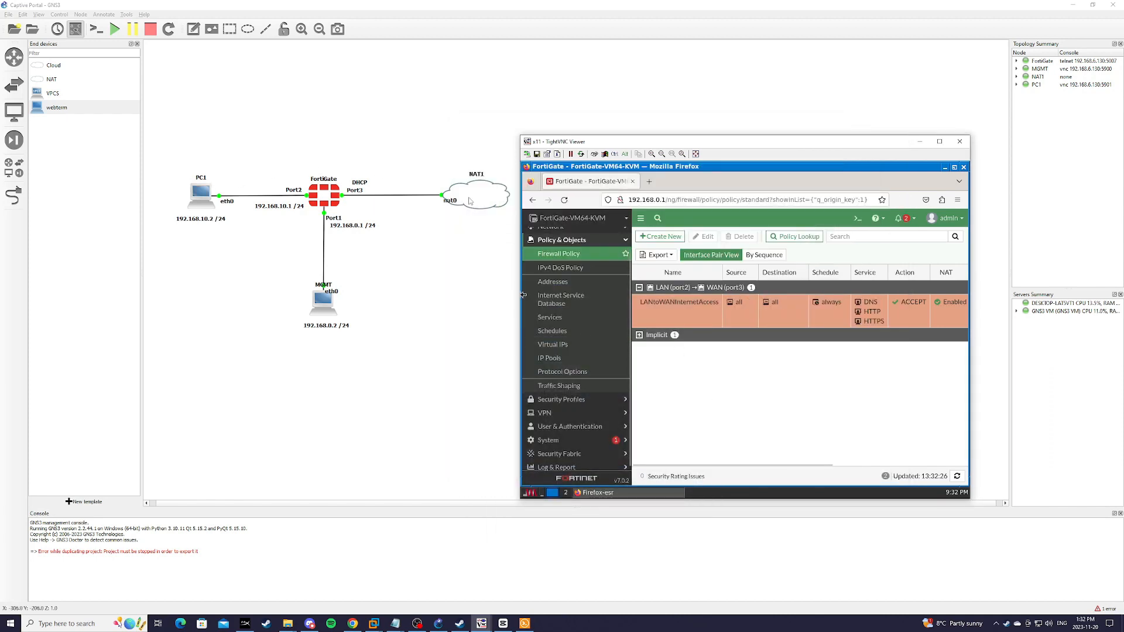
scroll(562, 292, down, 2)
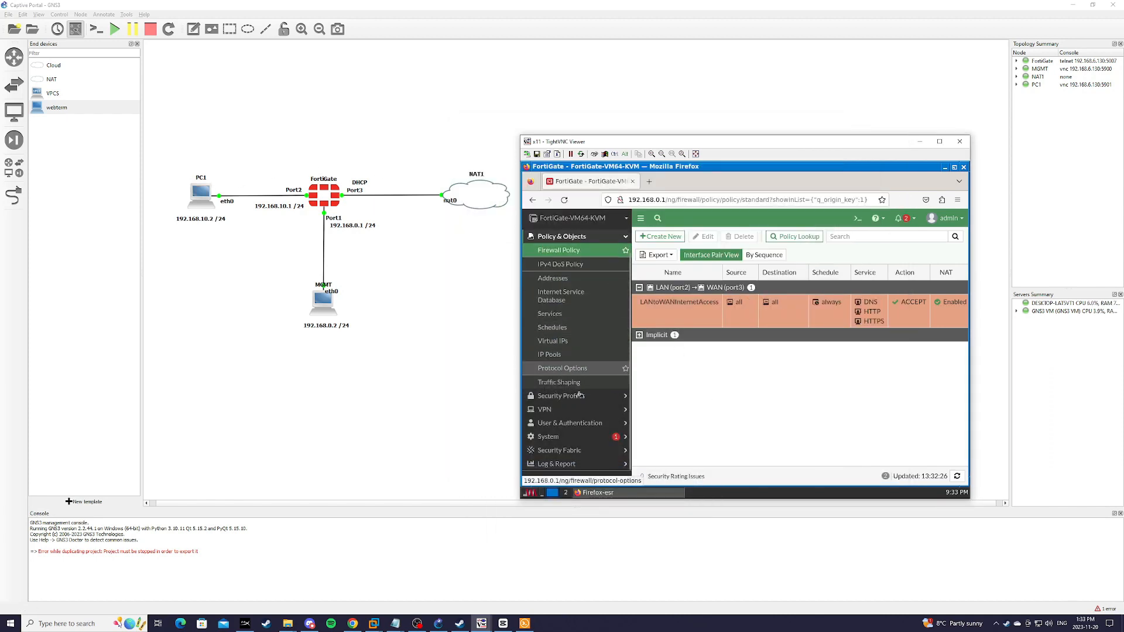
Step: Start a CaptivePortal Firewall user group under User Groups and begin creating a new member user
click(577, 425)
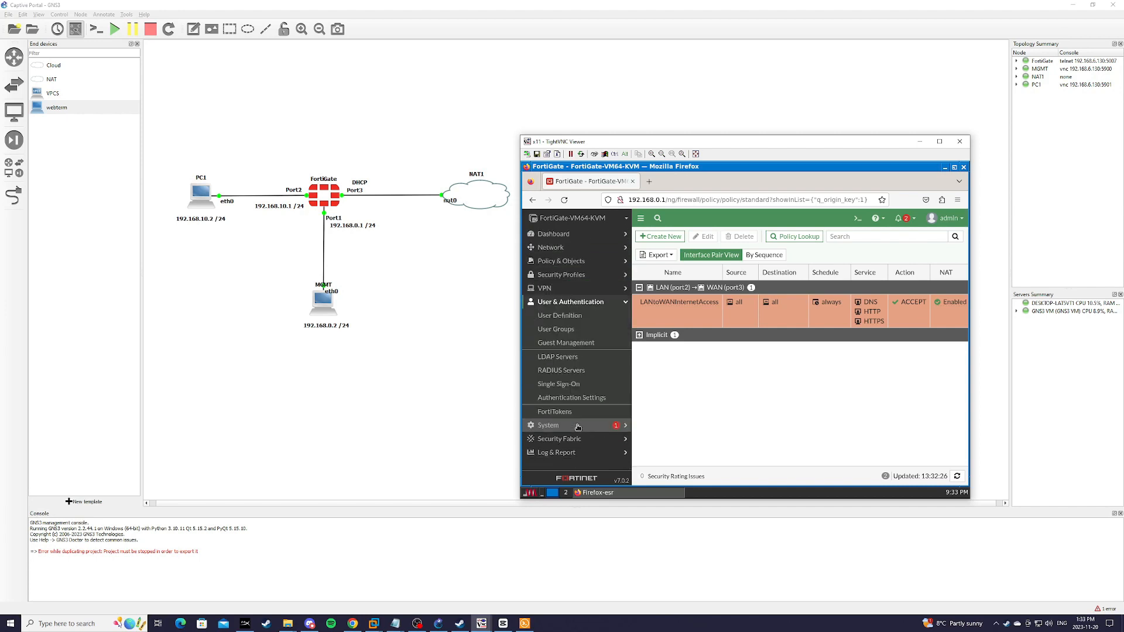
click(606, 332)
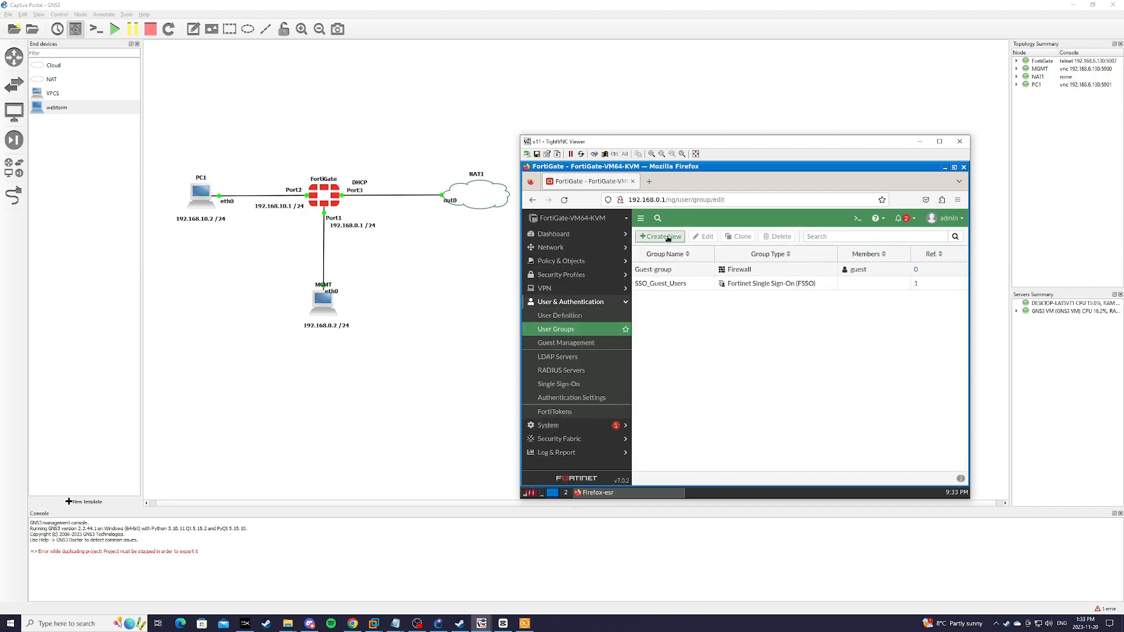
click(667, 237)
click(707, 258)
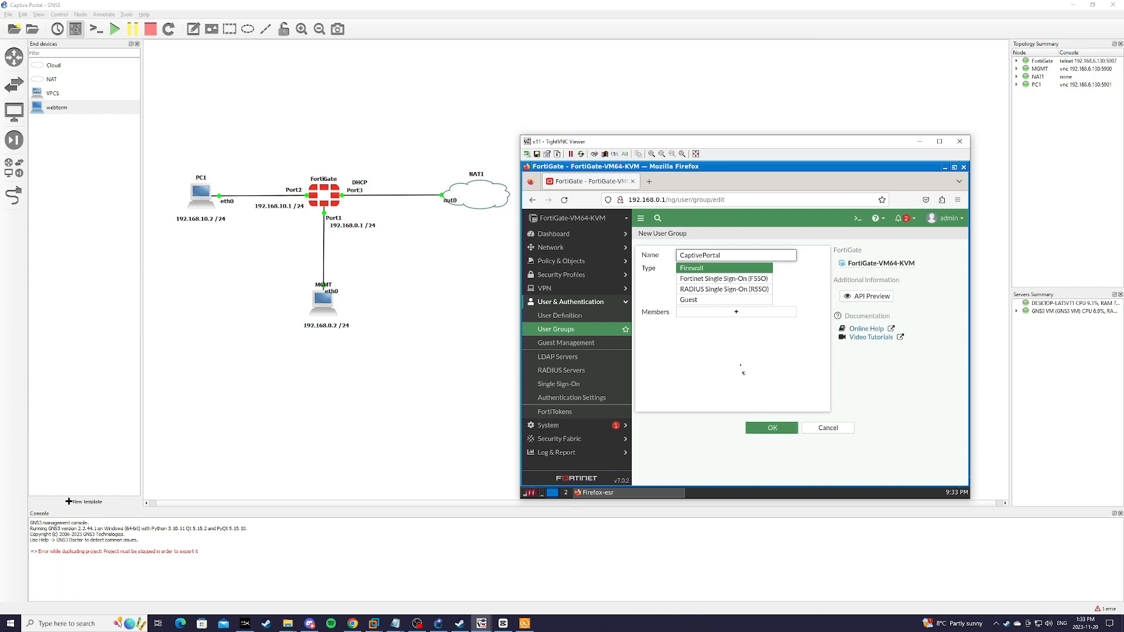
click(737, 313)
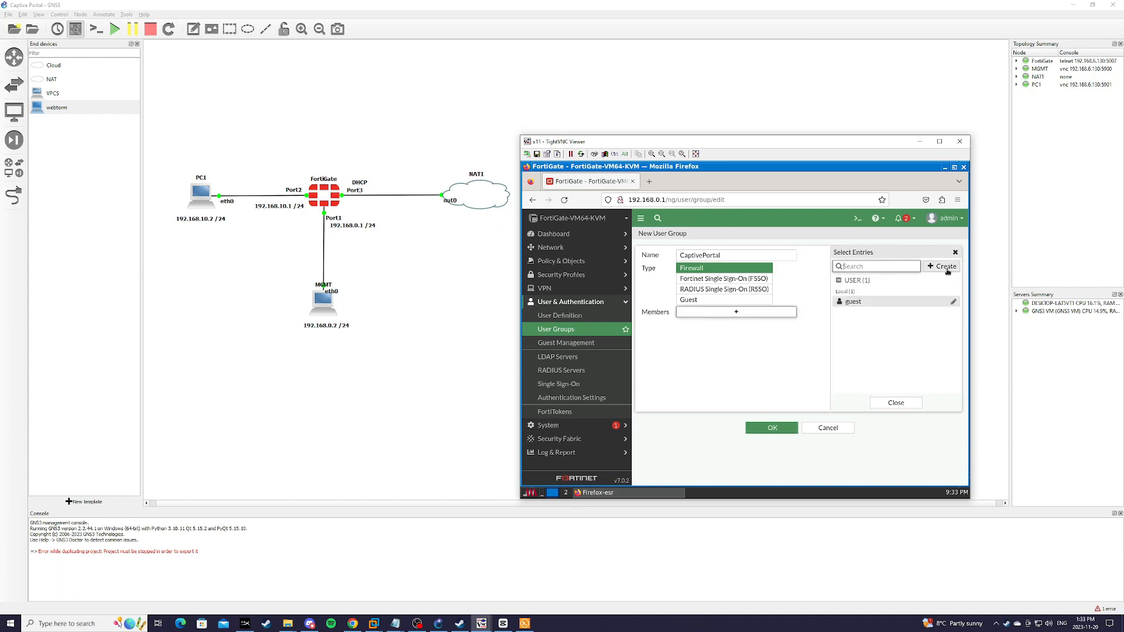
click(941, 266)
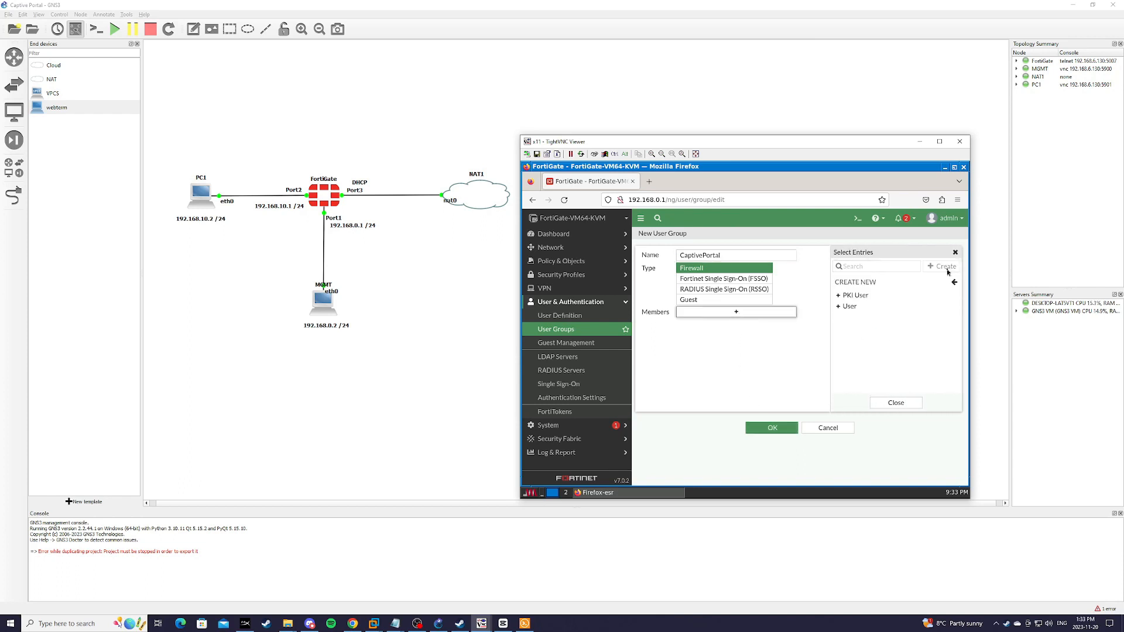
click(849, 306)
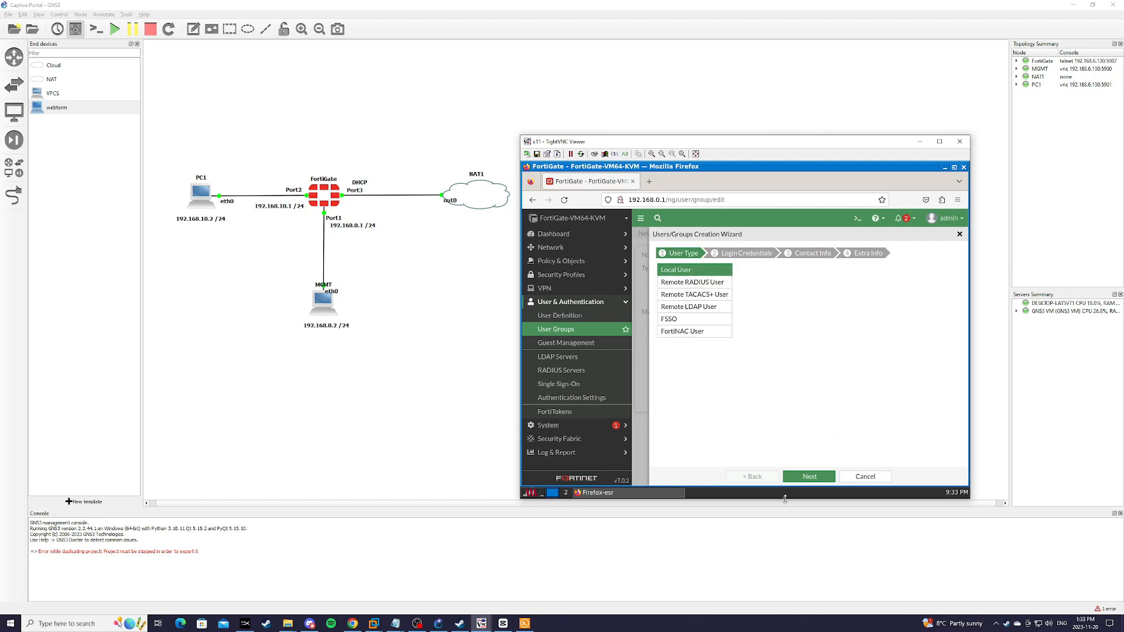
Step: Create a local user with a username and password, declining the browser's save prompt
click(809, 477)
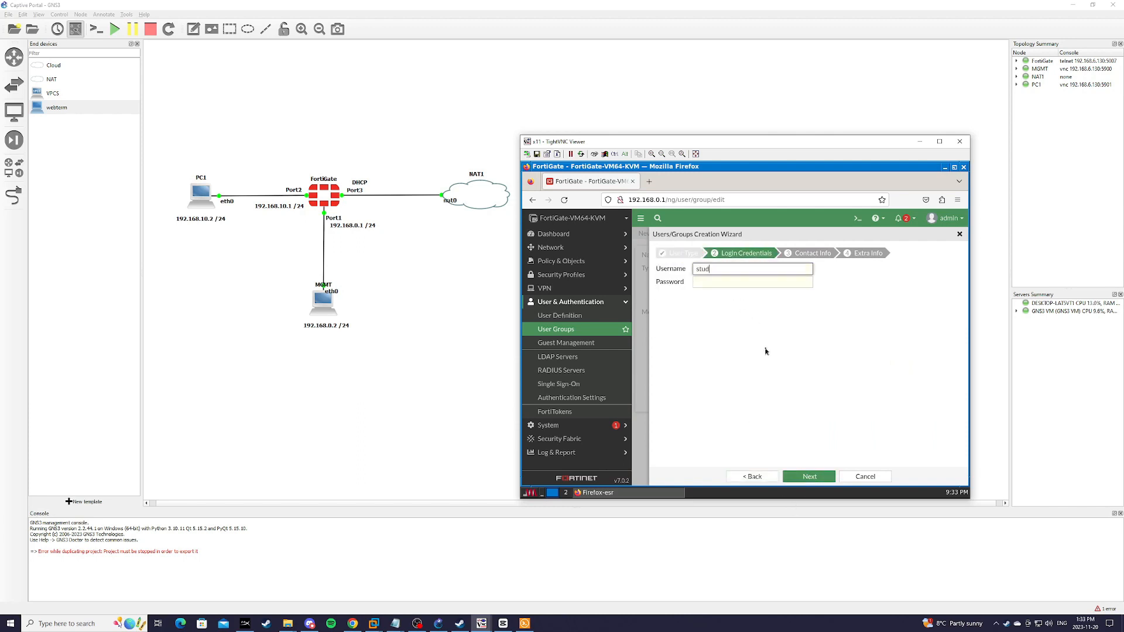
key(Tab)
text(●●●●)
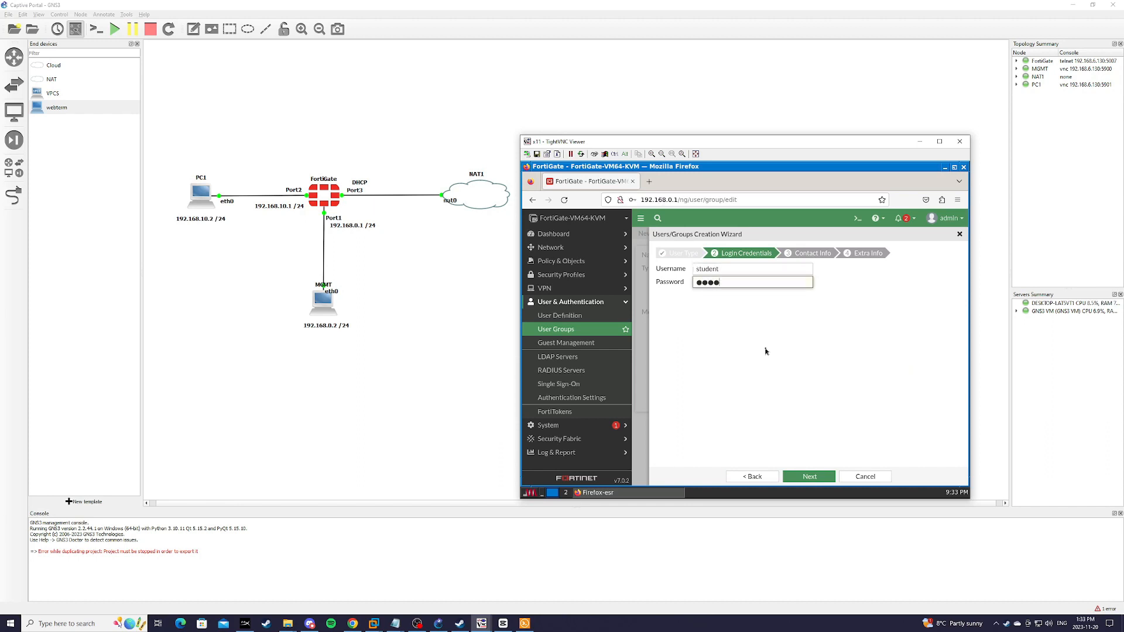
click(809, 477)
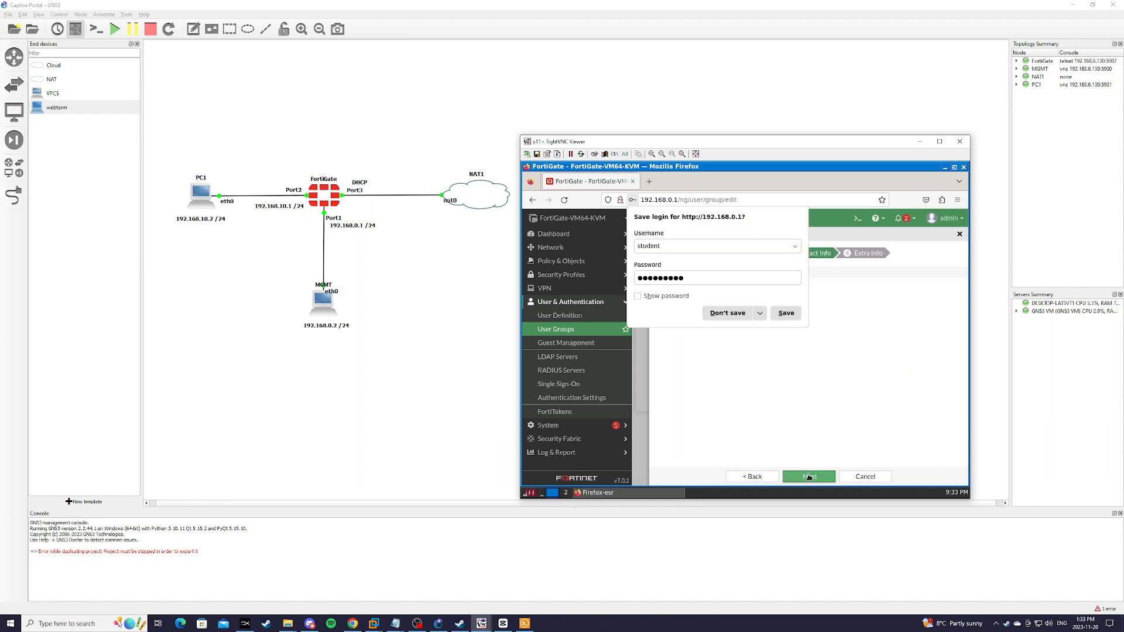
click(725, 314)
click(817, 479)
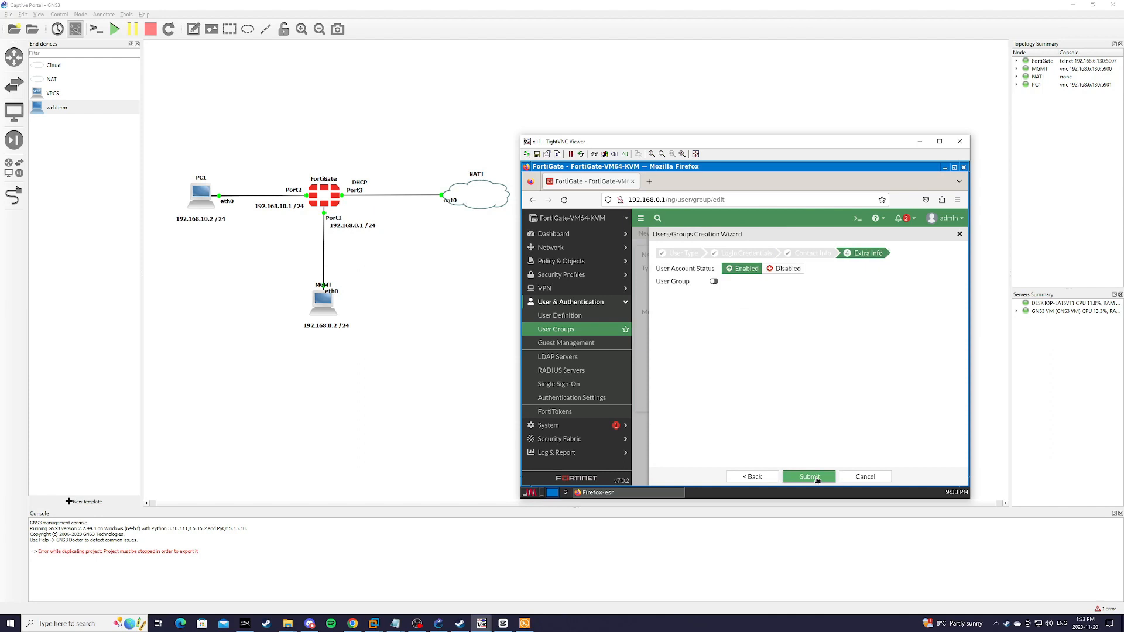
click(819, 478)
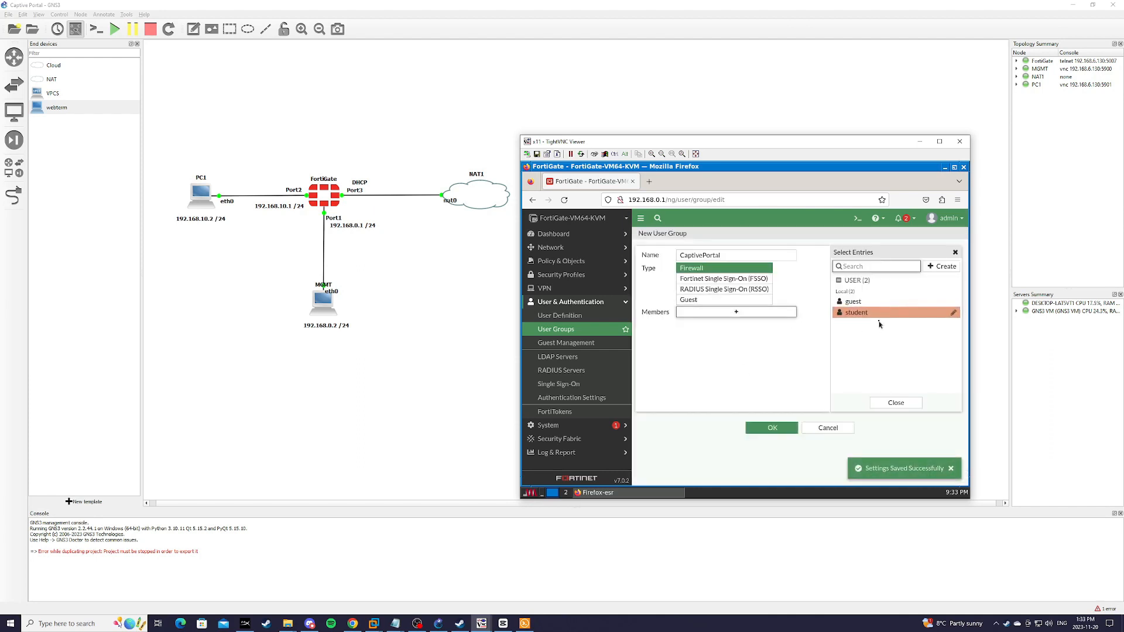
Step: Add the new user as a member and save the CaptivePortal group
click(872, 313)
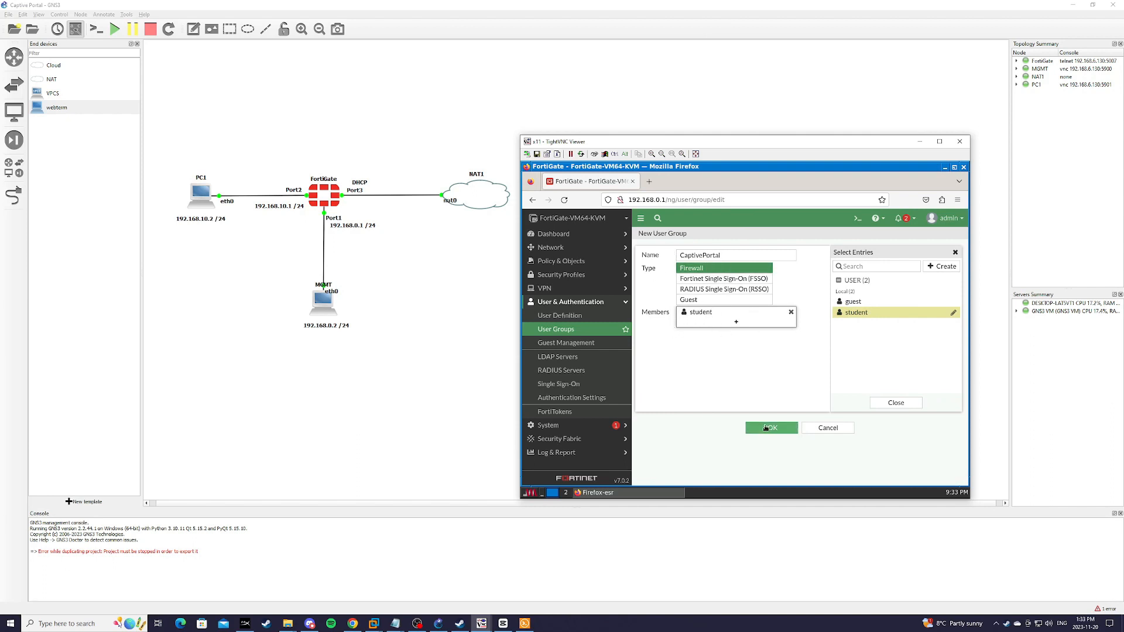
click(772, 428)
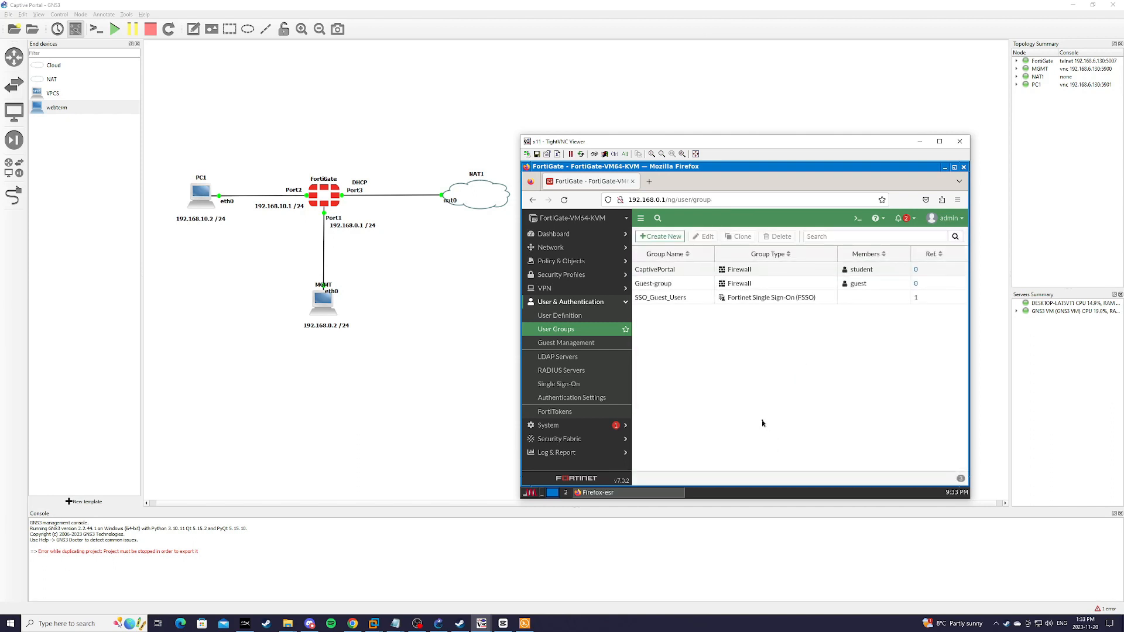
Step: Open LAN (port2) from Network > Interfaces and scroll down to its 192.168.10.1 network settings
click(572, 253)
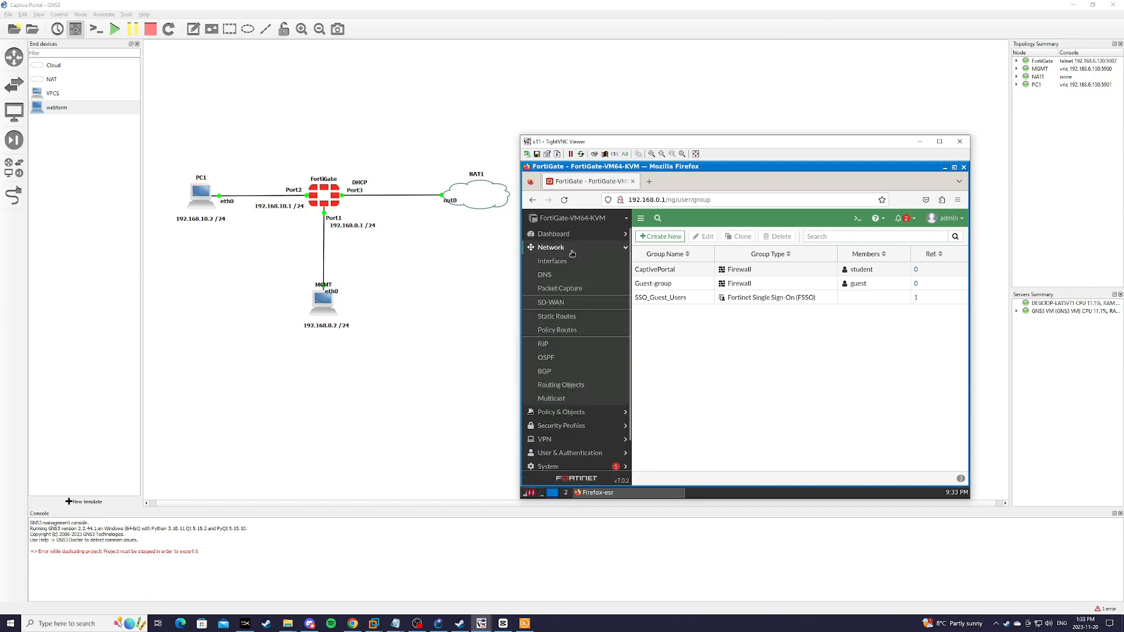
click(553, 261)
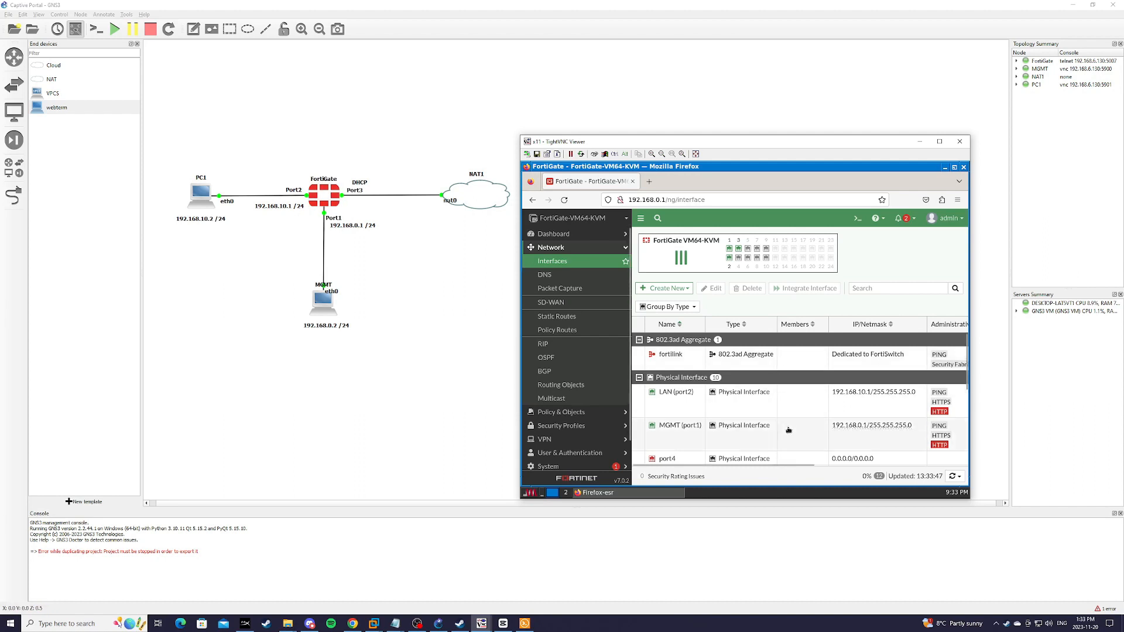
double_click(695, 358)
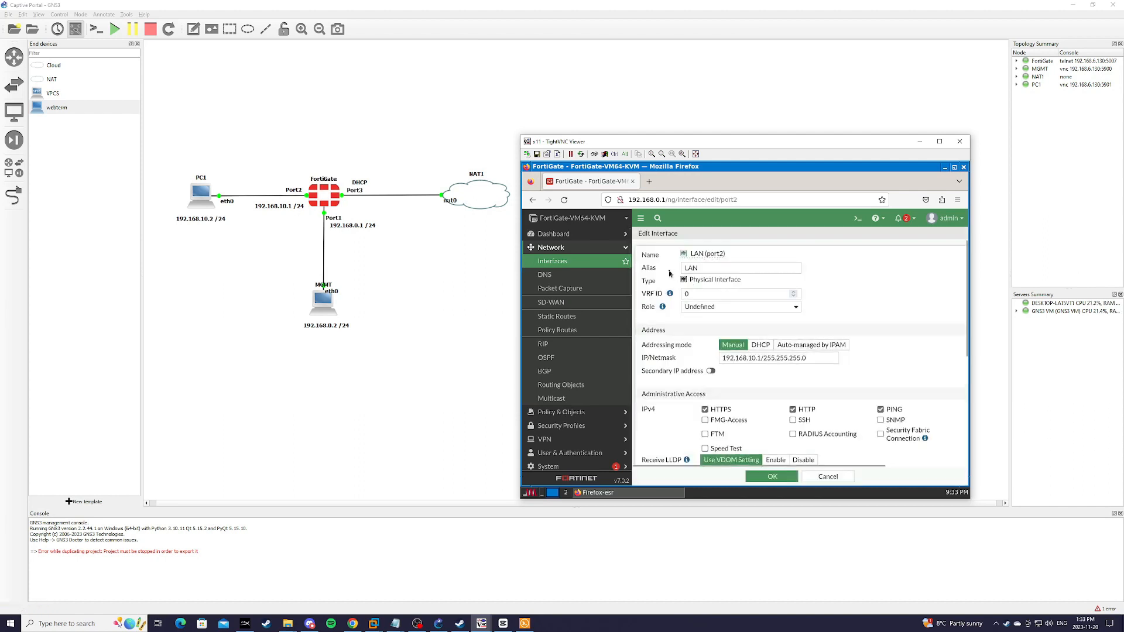
scroll(900, 322, down, 4)
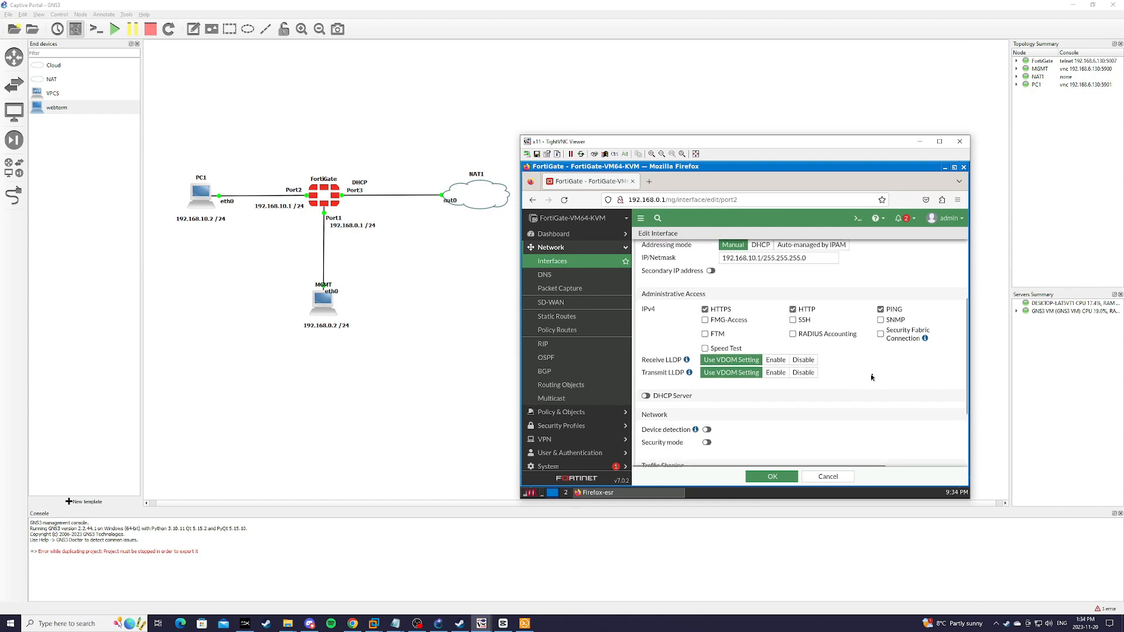
scroll(891, 383, down, 3)
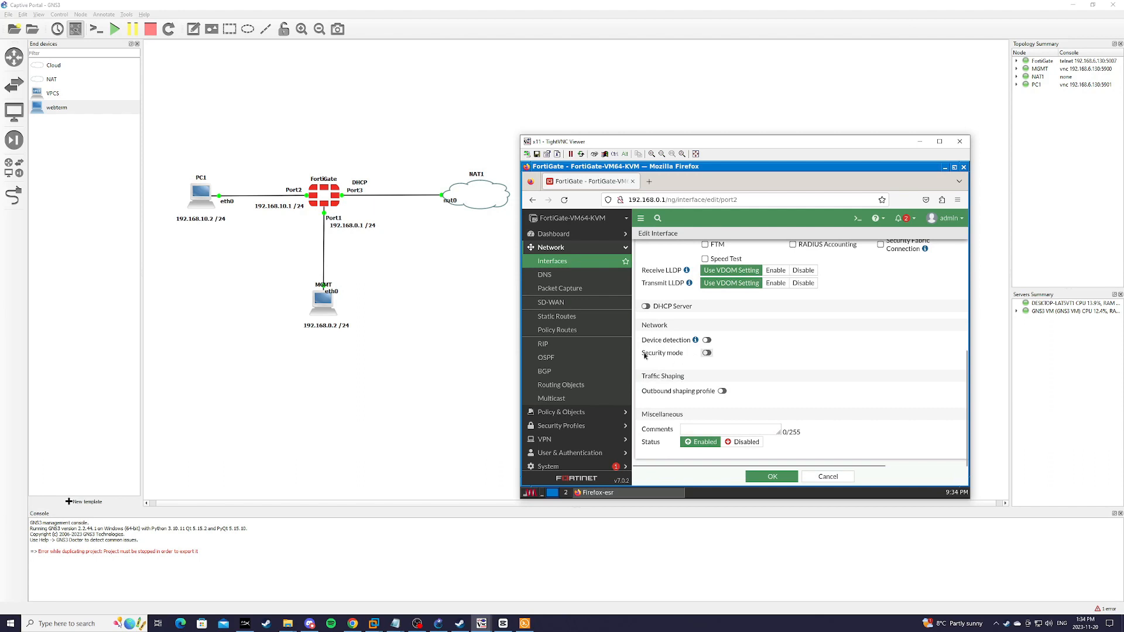
Step: Set LAN security mode to Captive Portal, restrict access to the CaptivePortal group, and save
click(707, 354)
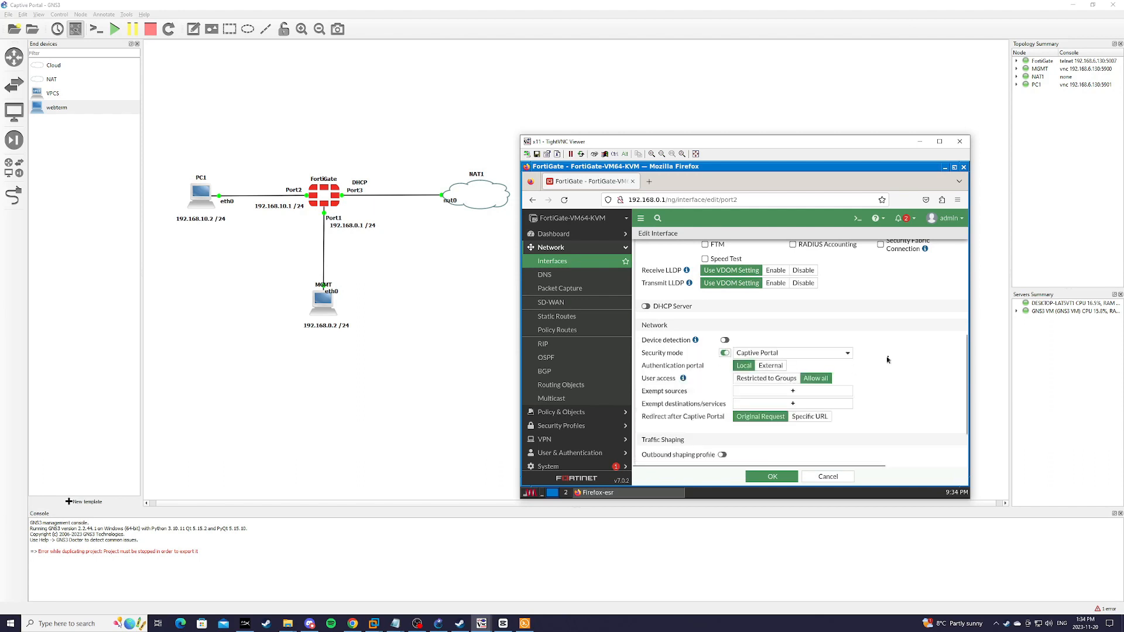
scroll(886, 356, down, 2)
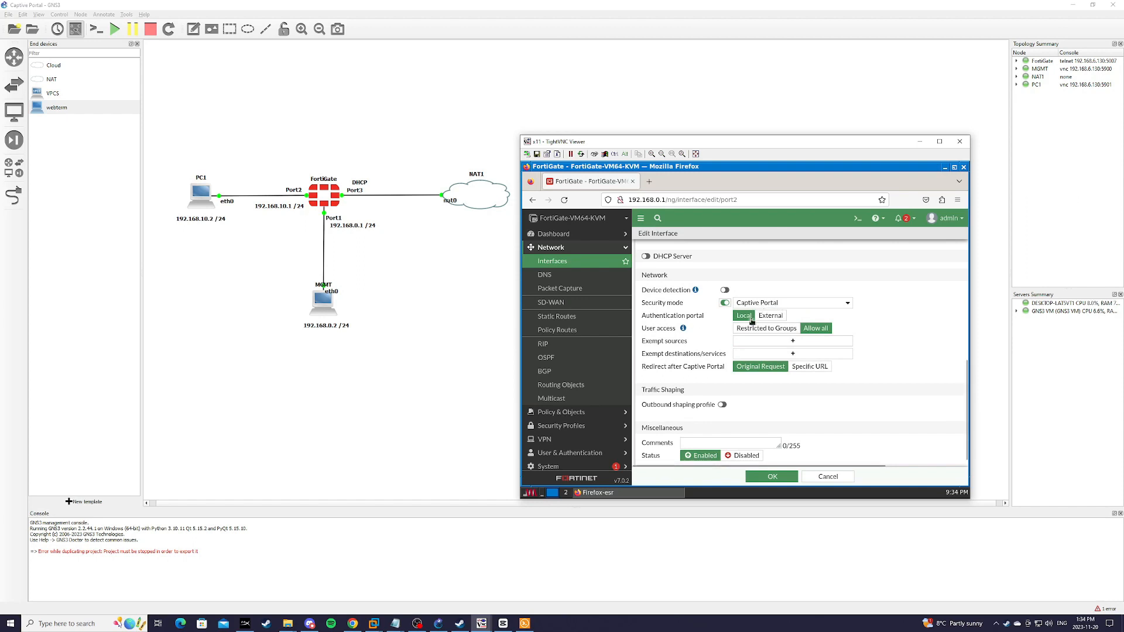
scroll(581, 326, down, 1)
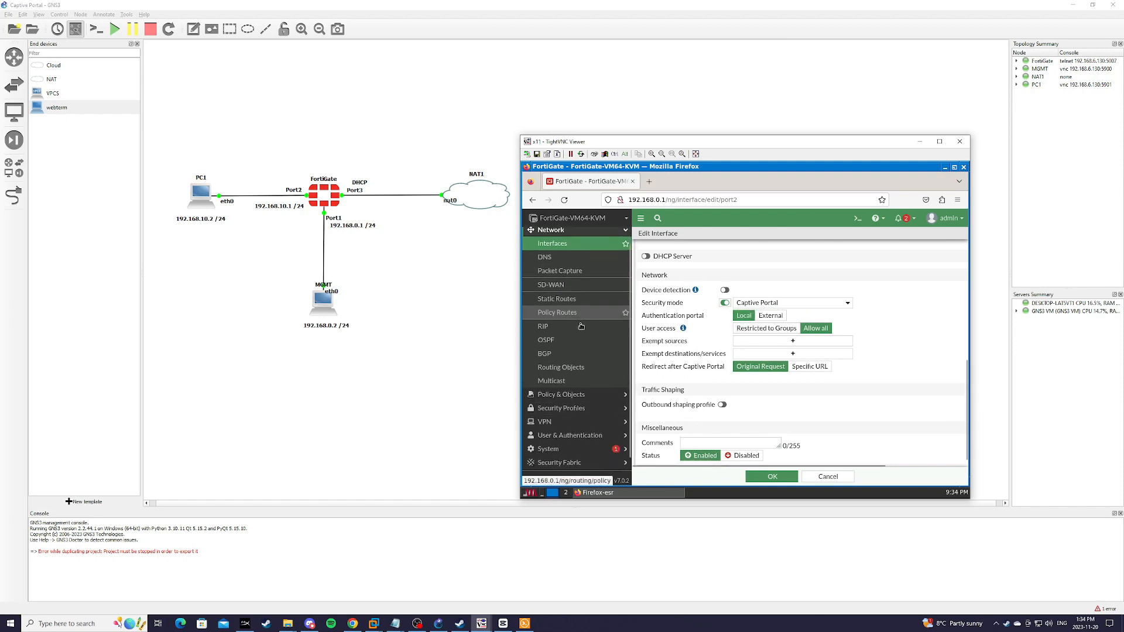
scroll(581, 326, down, 1)
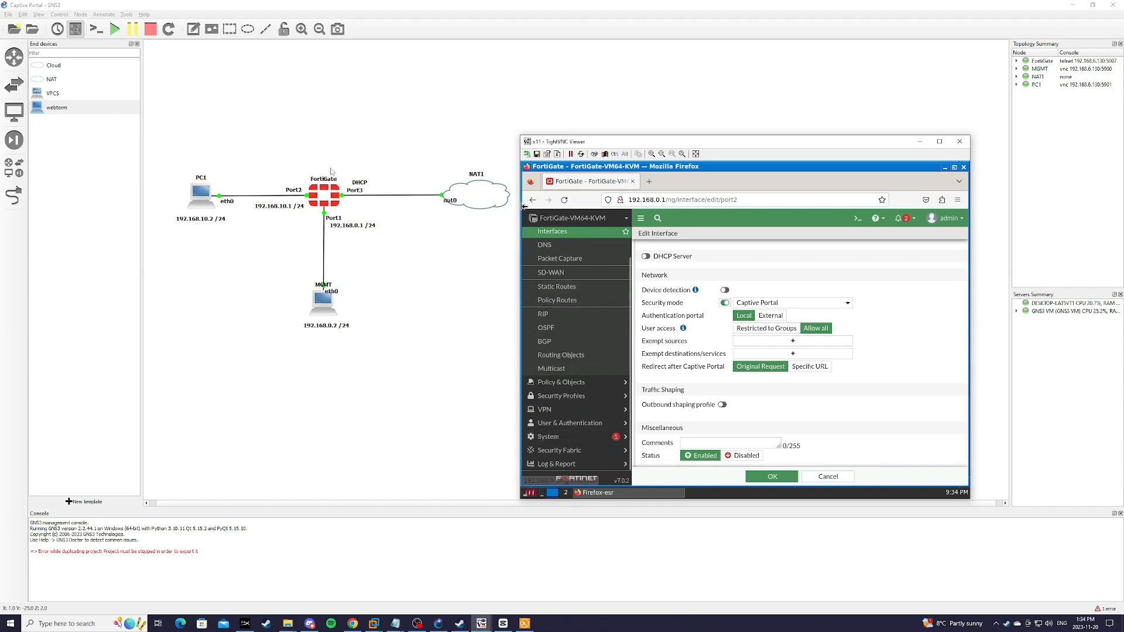
click(770, 332)
click(797, 344)
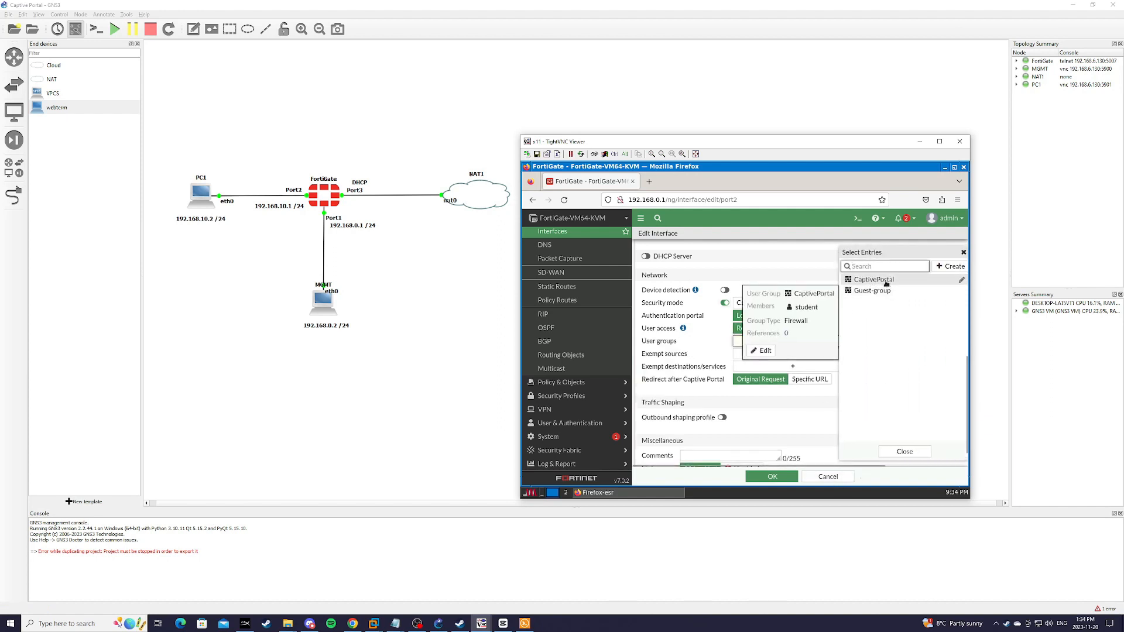
click(886, 281)
click(904, 451)
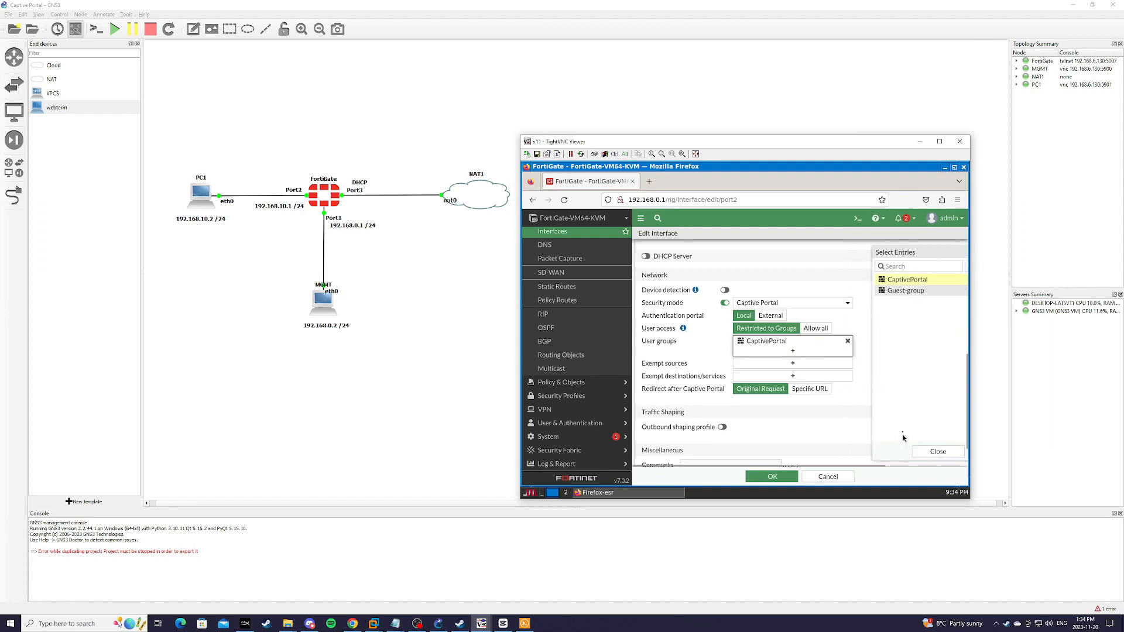
scroll(892, 372, down, 1)
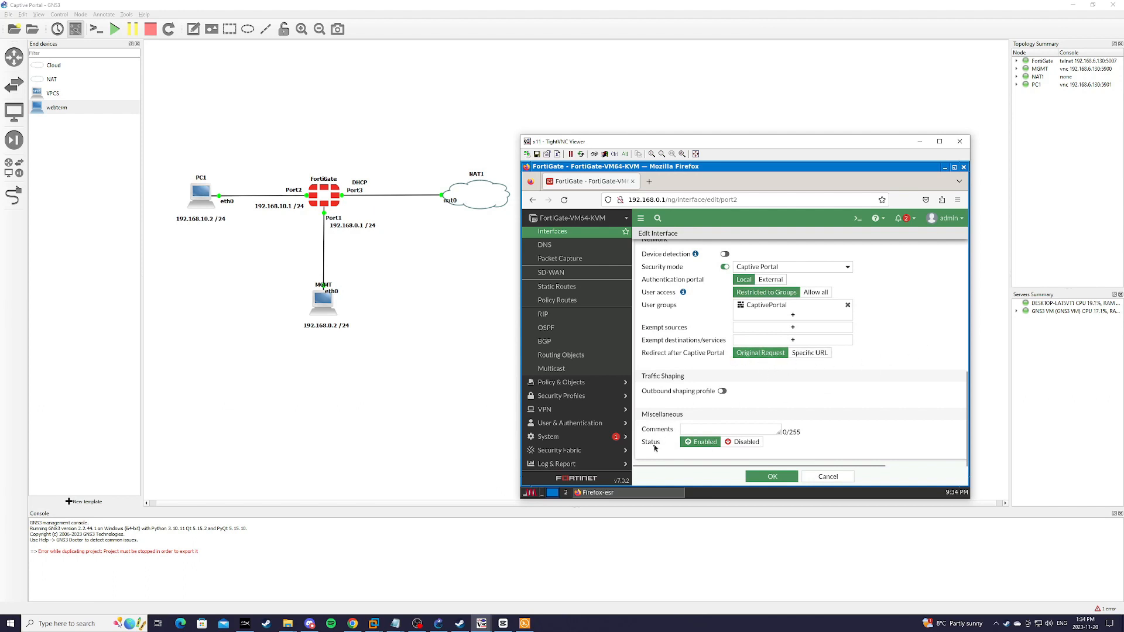
click(771, 477)
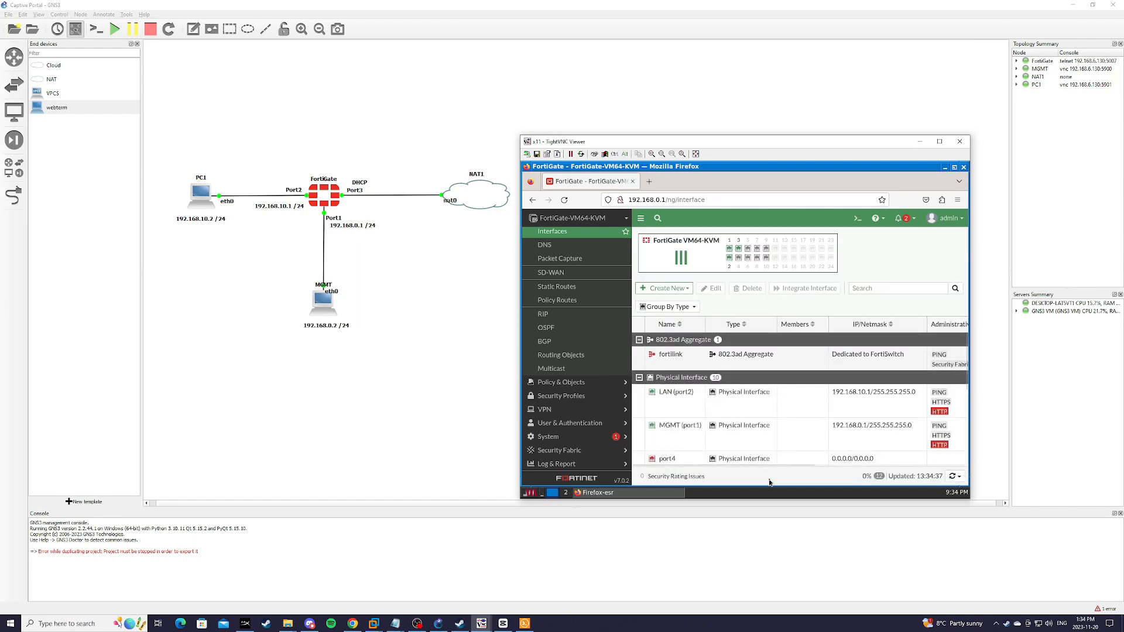
Step: Switch to PC1's remote desktop and close its Firefox window, leaving the terminal visible
click(481, 623)
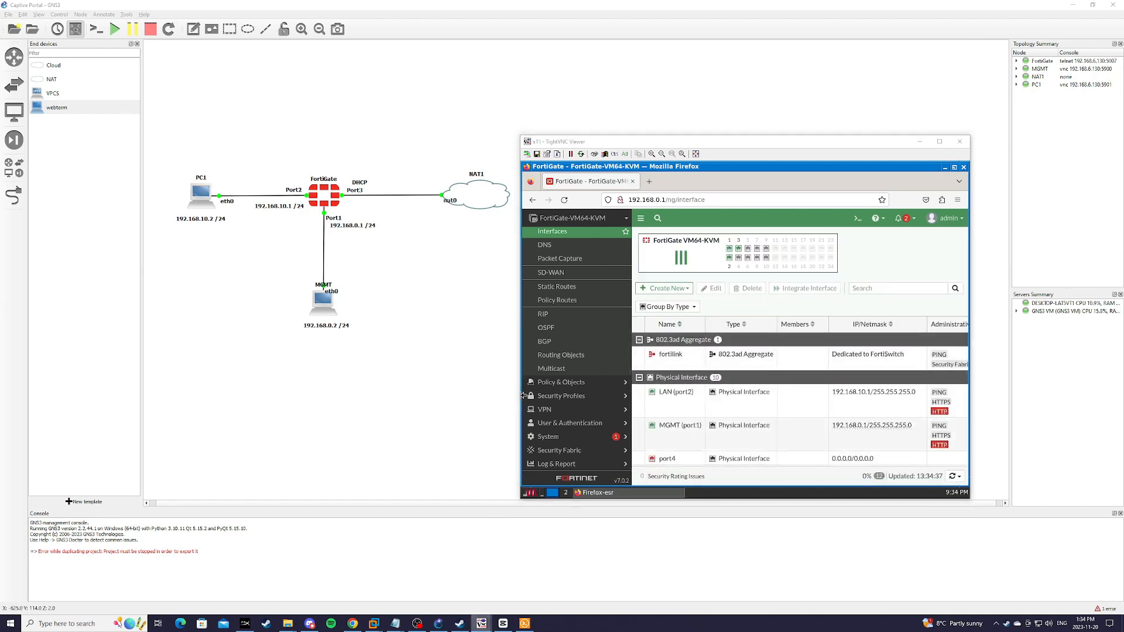
click(511, 578)
click(481, 624)
click(580, 576)
click(532, 475)
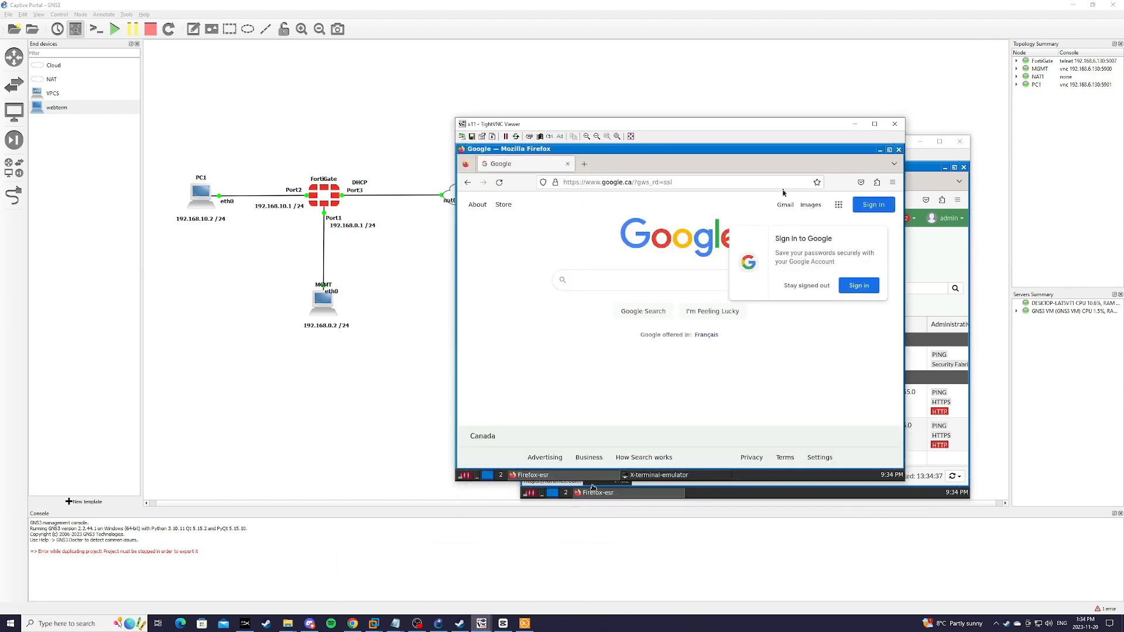
click(568, 164)
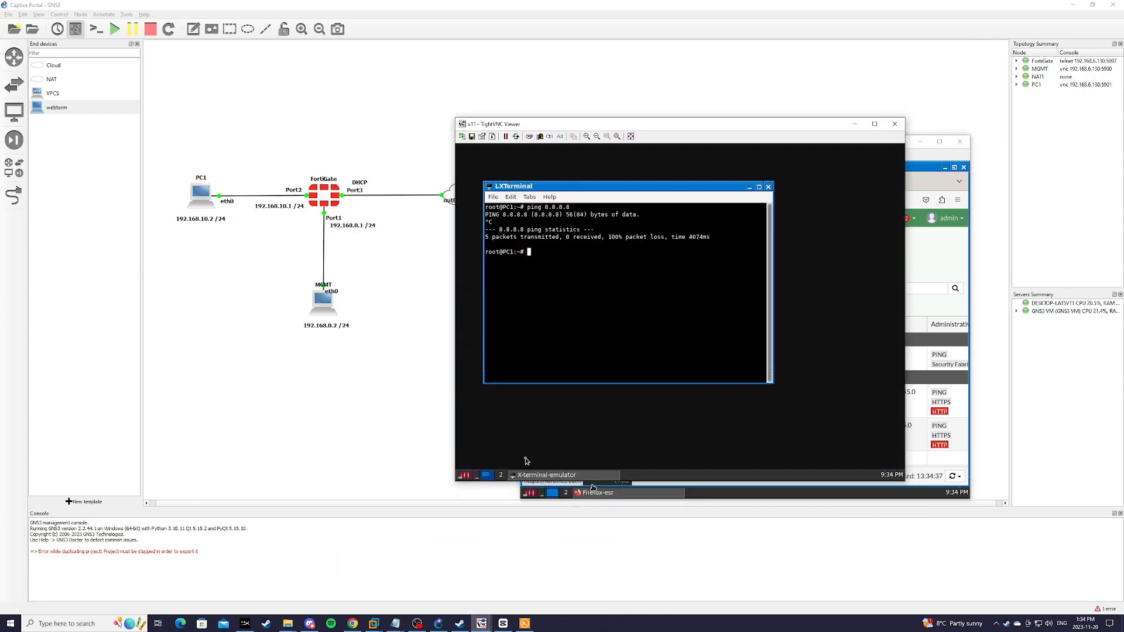
click(503, 452)
Step: Launch Firefox on PC1 and follow the network login notice to the FortiGate portal page
mouse_move(527, 413)
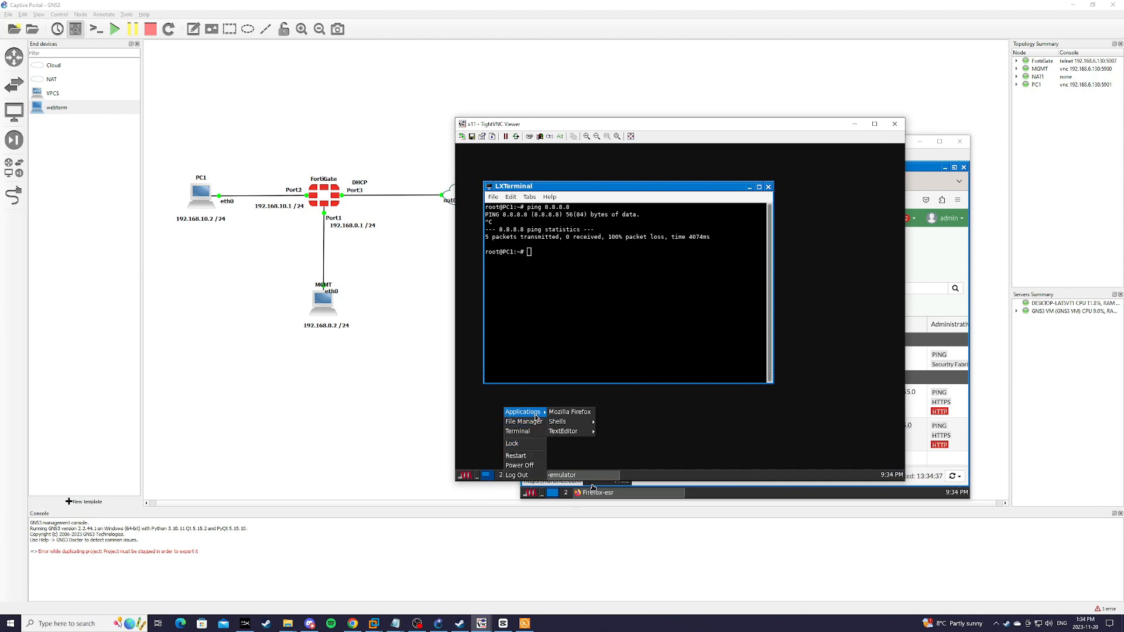
click(567, 412)
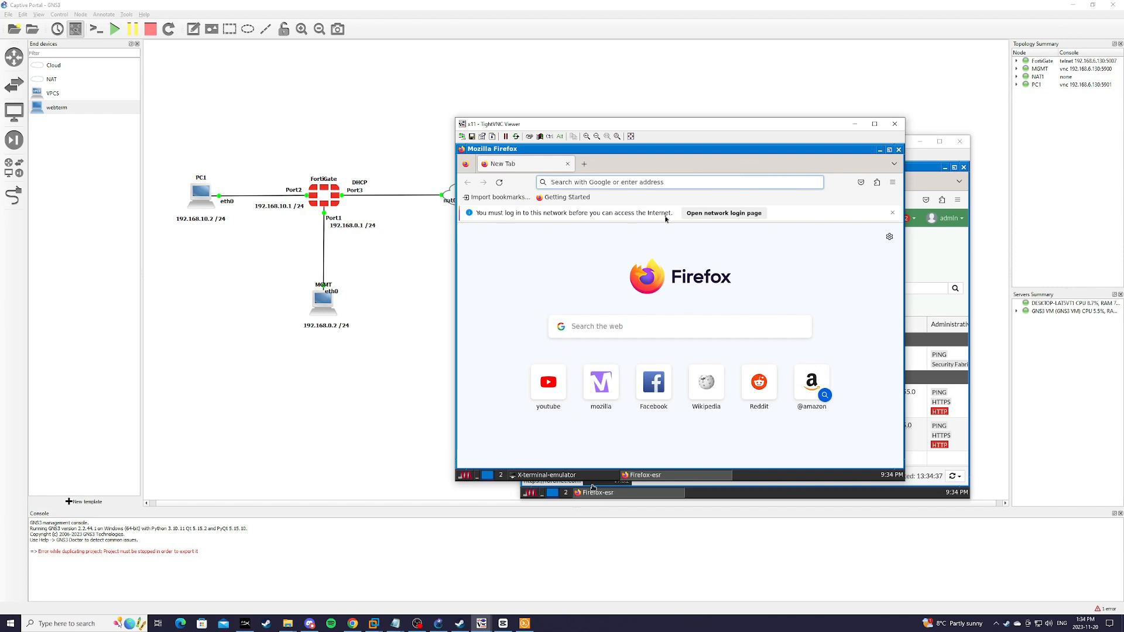
click(725, 213)
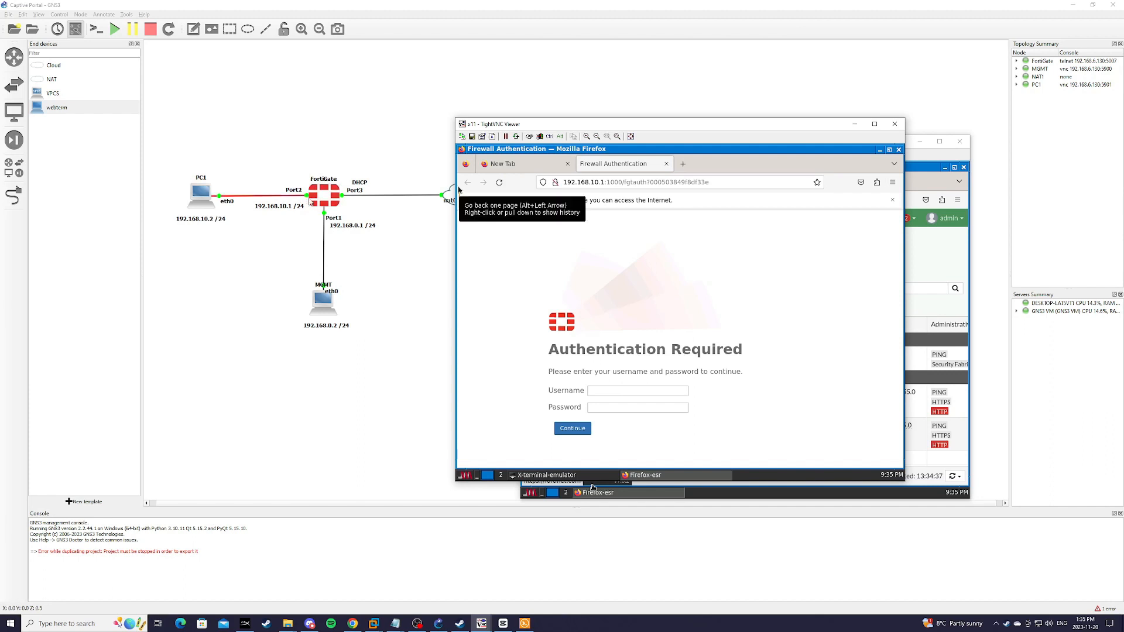
Step: Log in to the captive portal with the CaptivePortal user's name and password
click(589, 394)
text(stu)
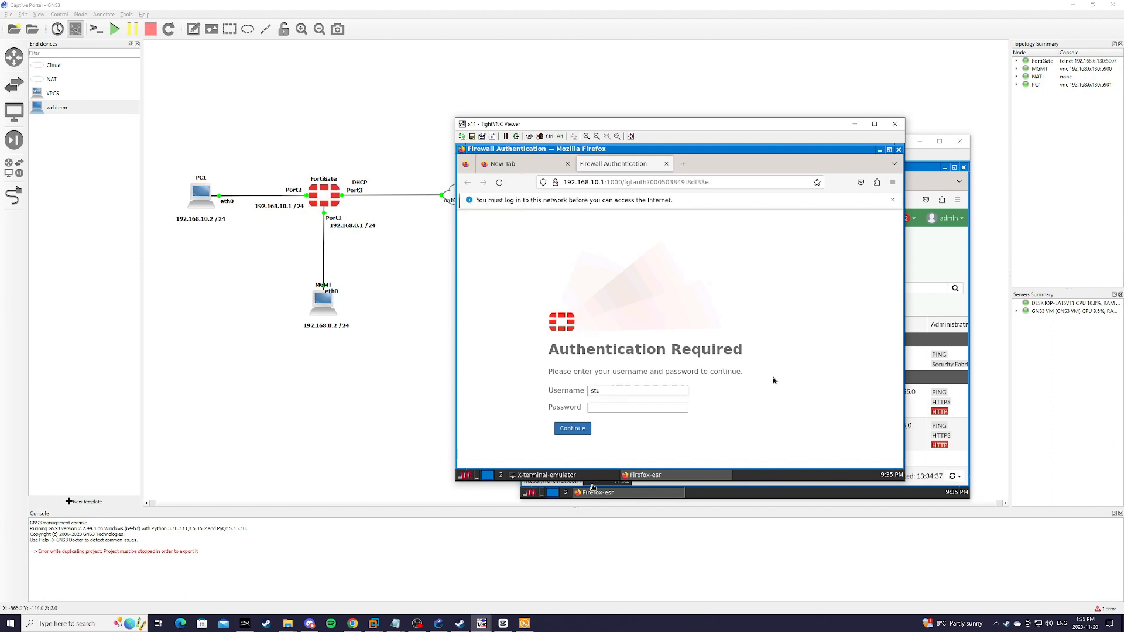
text(dent)
key(Tab)
text(123)
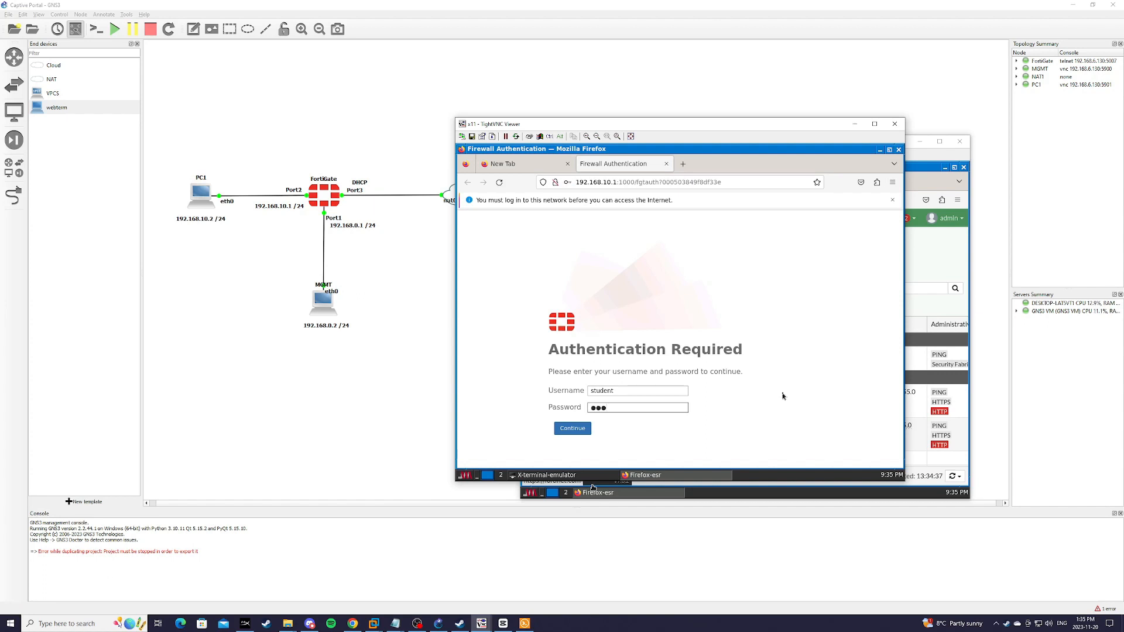
text(456789)
click(590, 430)
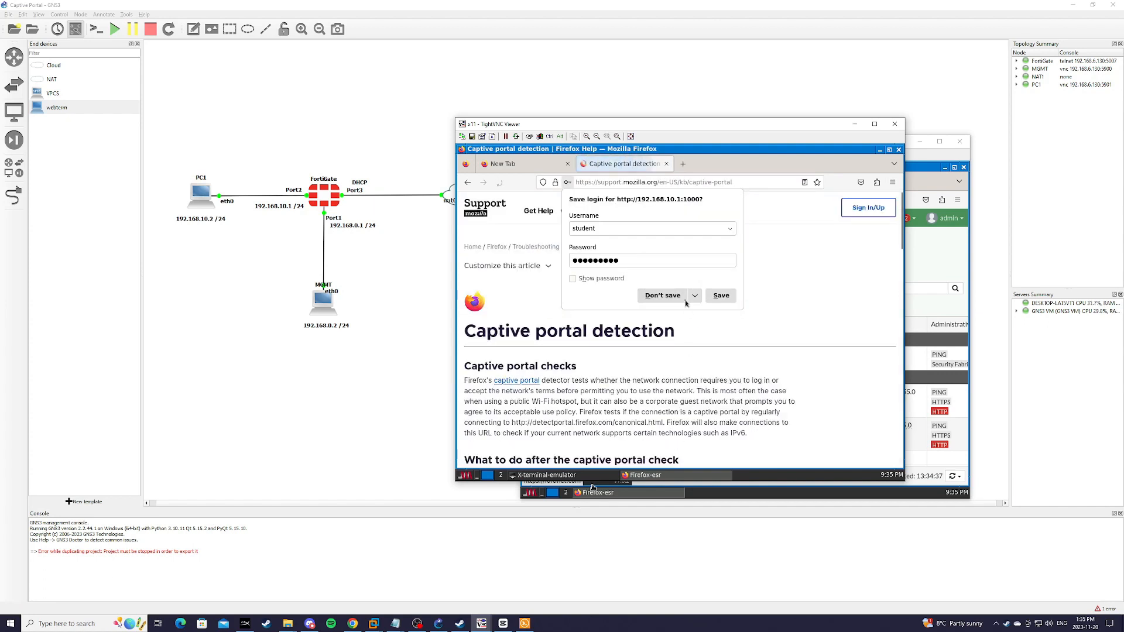
click(658, 298)
scroll(772, 380, down, 10)
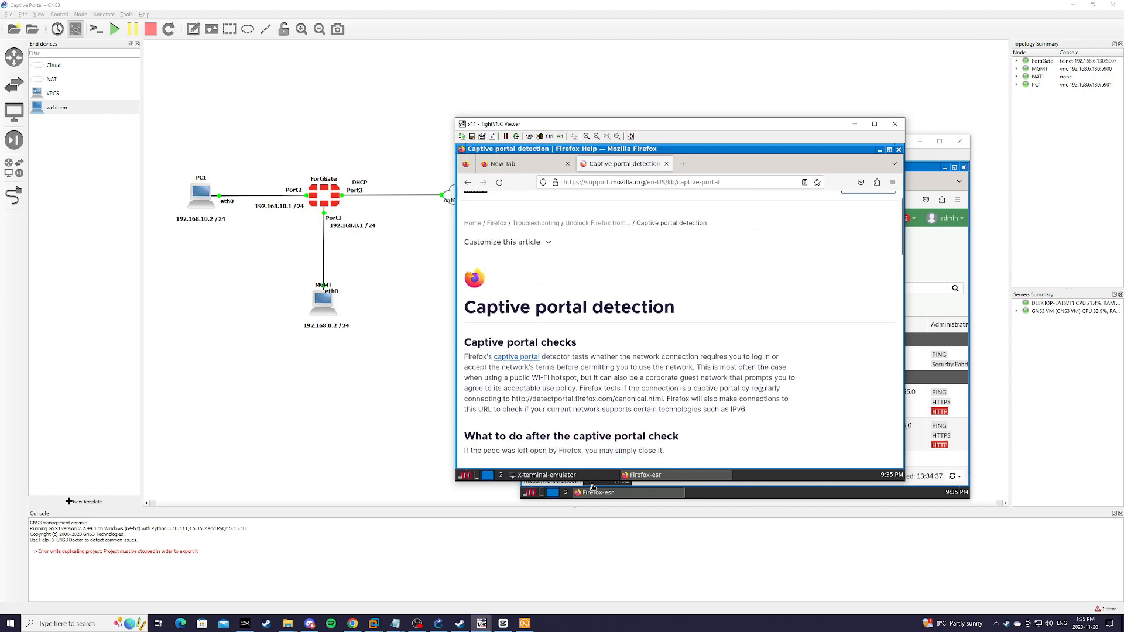
scroll(801, 369, up, 15)
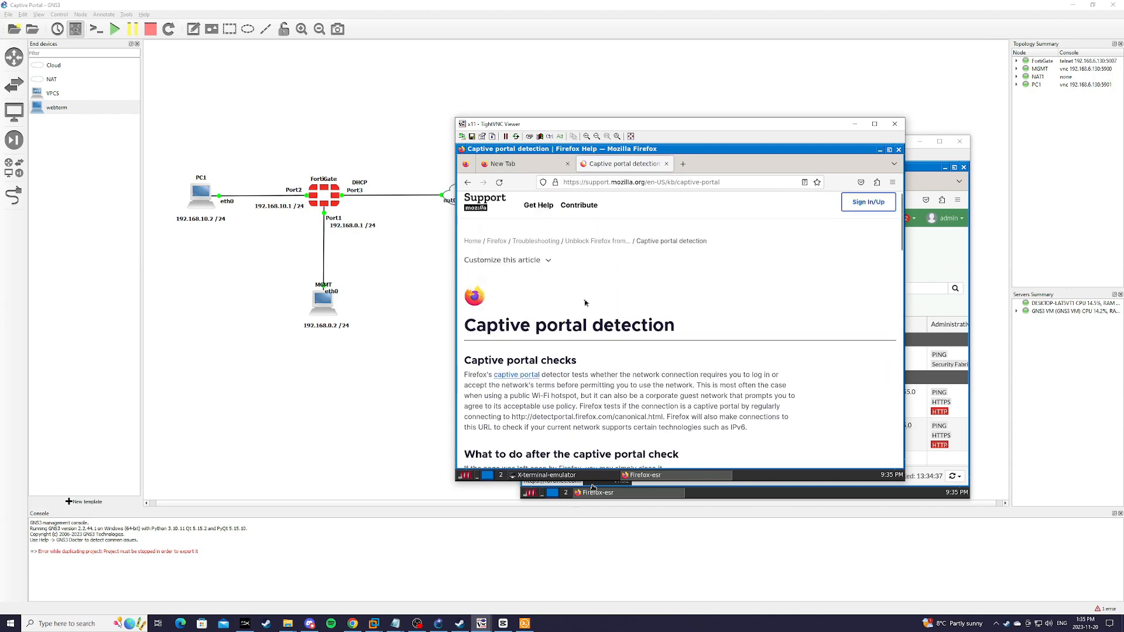
key(ctrl+l)
text(www.google.ca/)
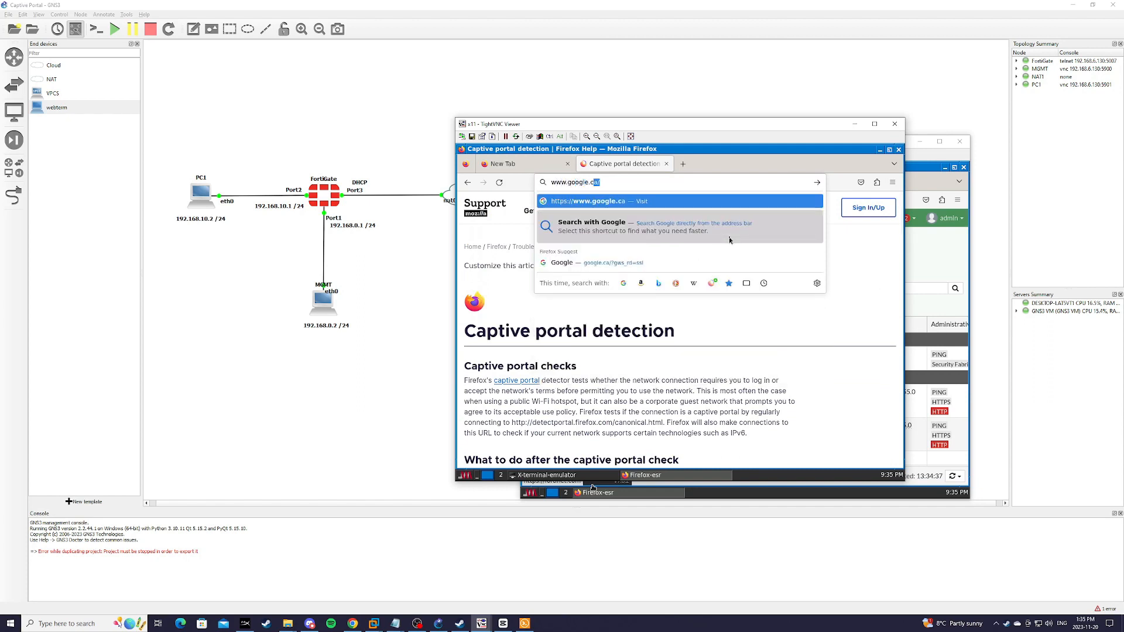
key(Return)
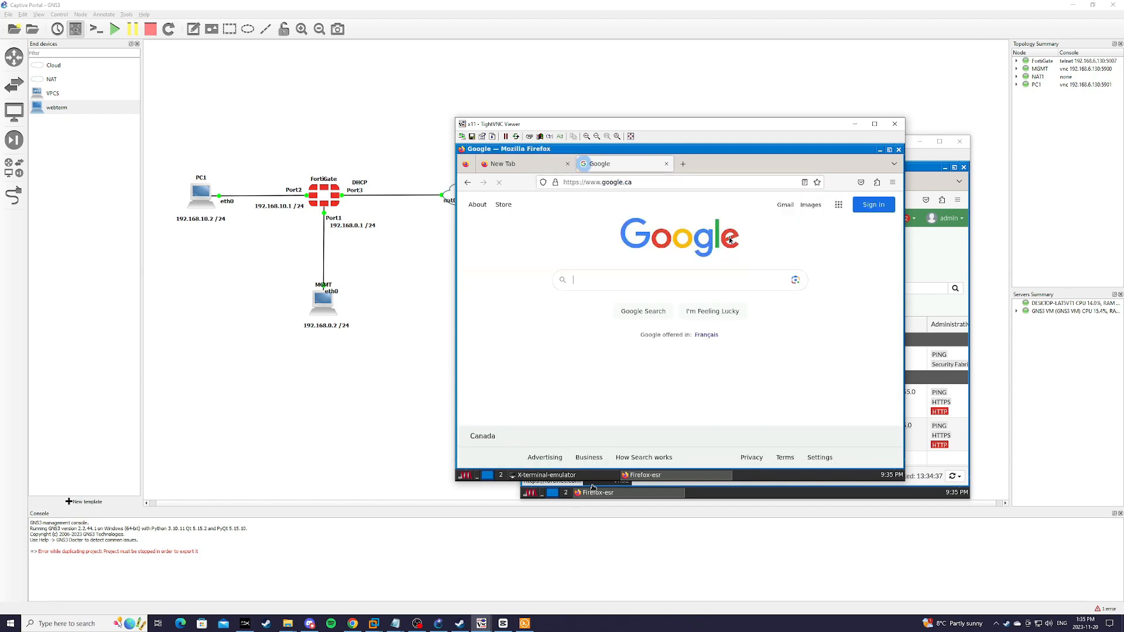